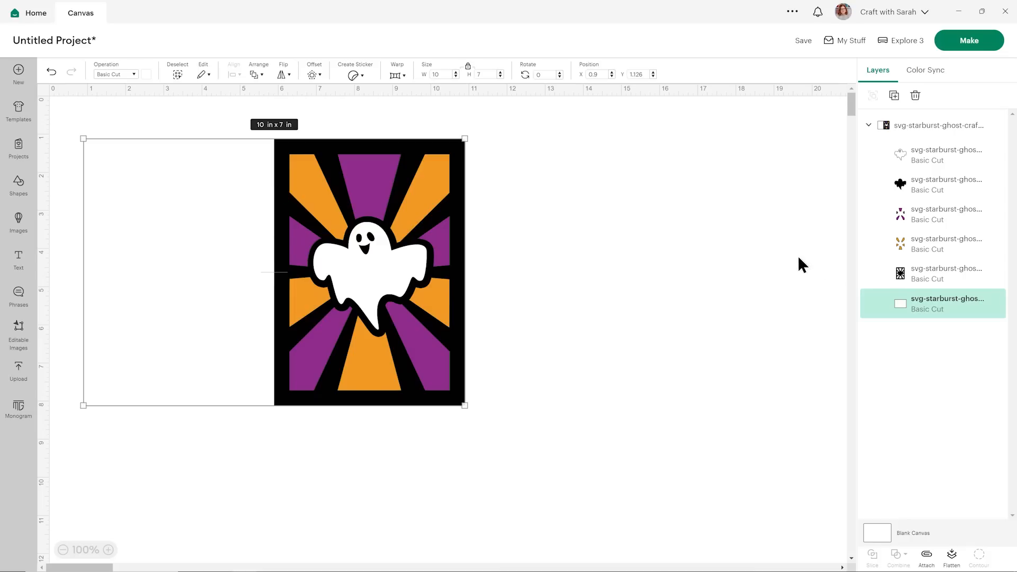
Move the black starburst frame, the purple rays and the orange rays off the card base into separate areas of the canvas.
click(900, 273)
drag(414, 153, 648, 143)
scroll(609, 201, down, 2)
drag(430, 142, 342, 430)
drag(434, 136, 551, 420)
scroll(644, 403, down, 3)
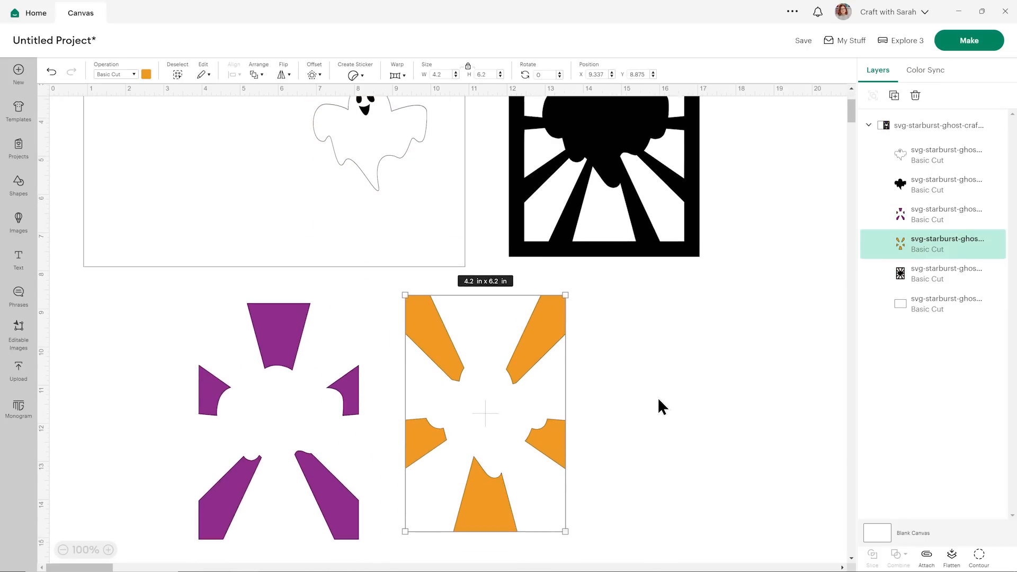
Move the white ghost off the card base and place the black ghost silhouette directly below it, beside the orange rays.
drag(405, 139, 651, 347)
click(371, 119)
drag(375, 126, 637, 476)
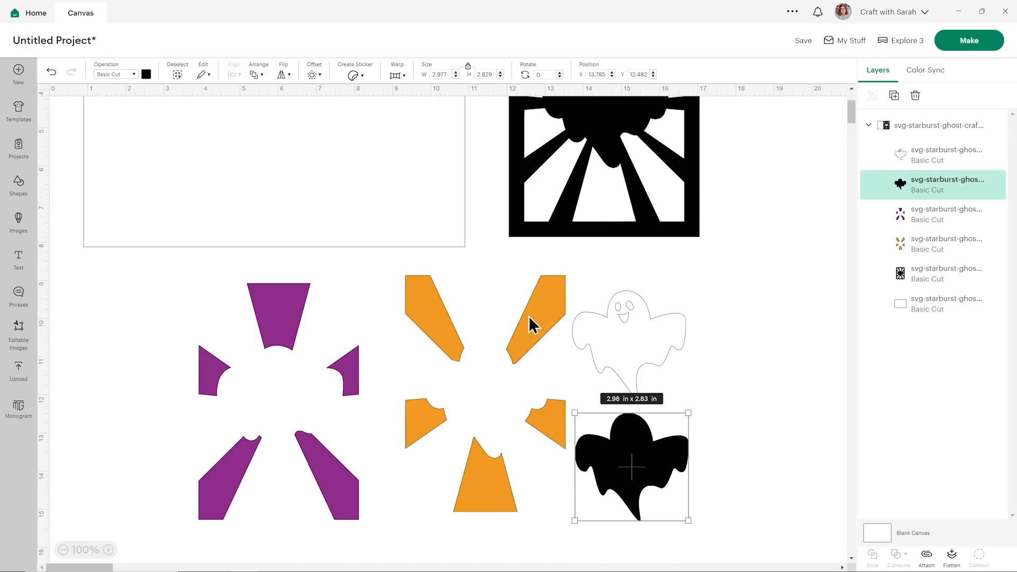
Space the purple and orange ray sets farther apart below the card base.
drag(285, 310, 200, 293)
drag(425, 324, 371, 318)
mouse_move(476, 307)
mouse_down()
mouse_move(499, 305)
mouse_move(490, 311)
mouse_up()
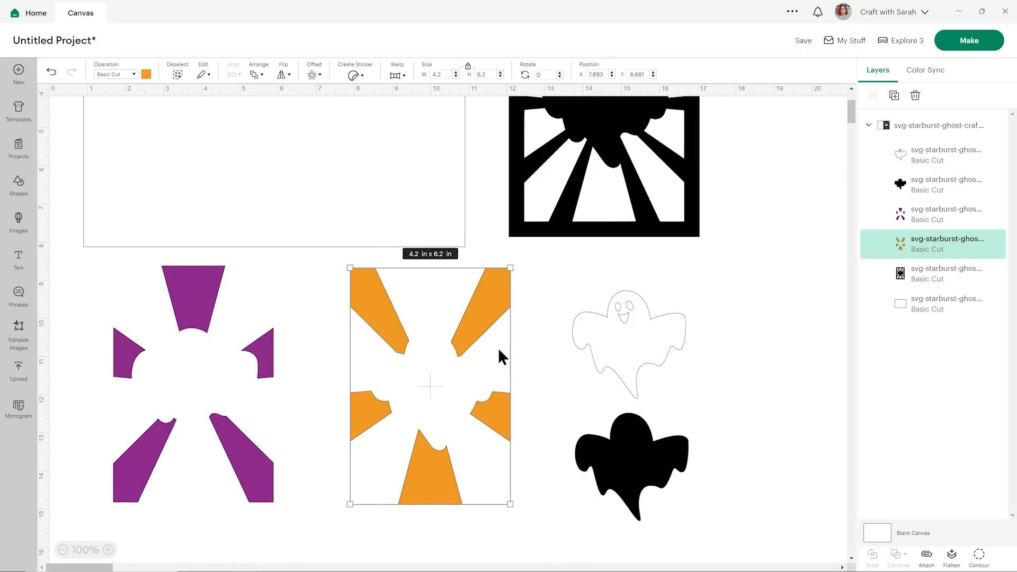
Overlay the orange rays on the purple rays to see how they fit, and return them to their own area.
drag(485, 307, 249, 306)
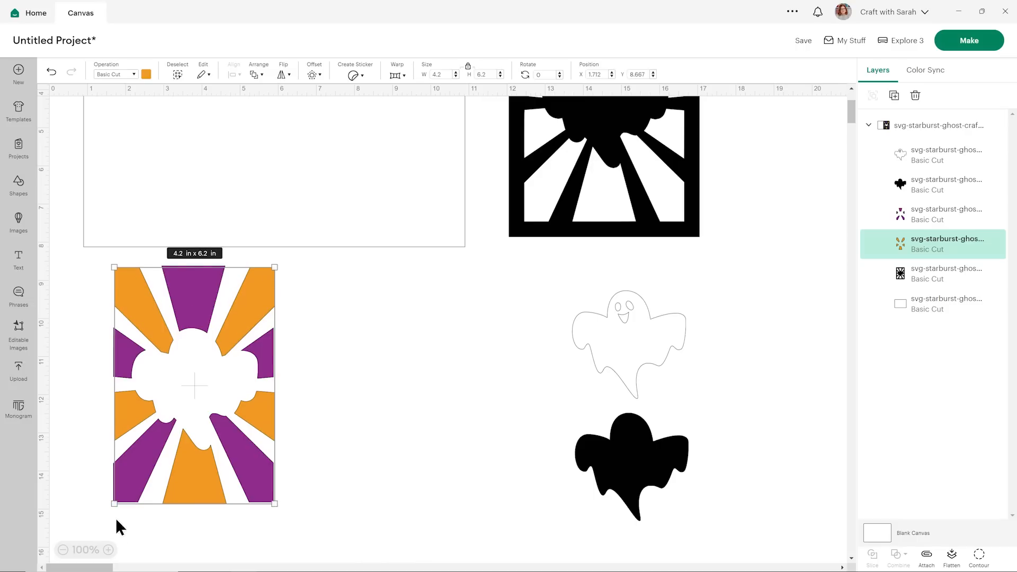
drag(249, 313, 253, 318)
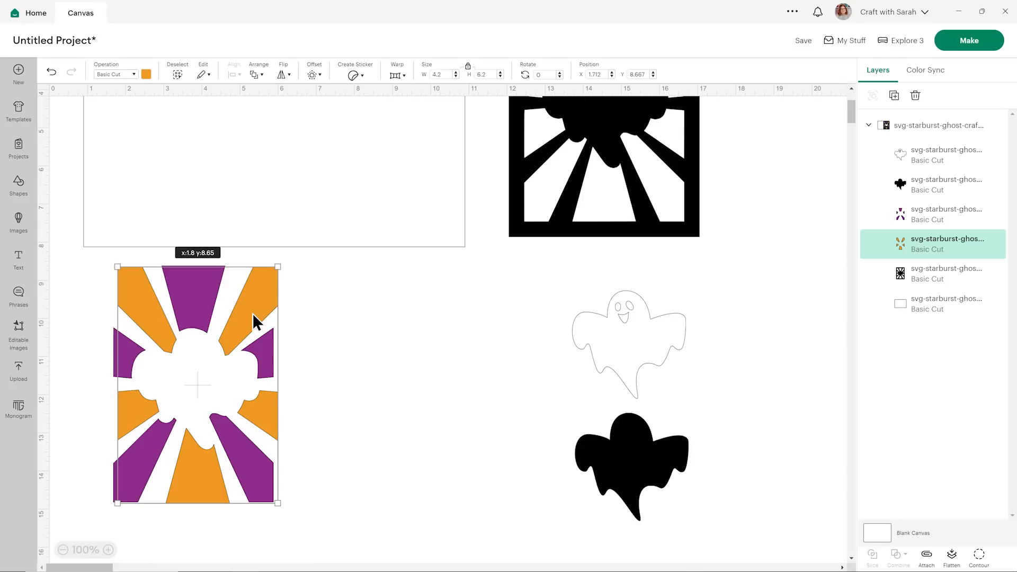
drag(253, 314, 470, 298)
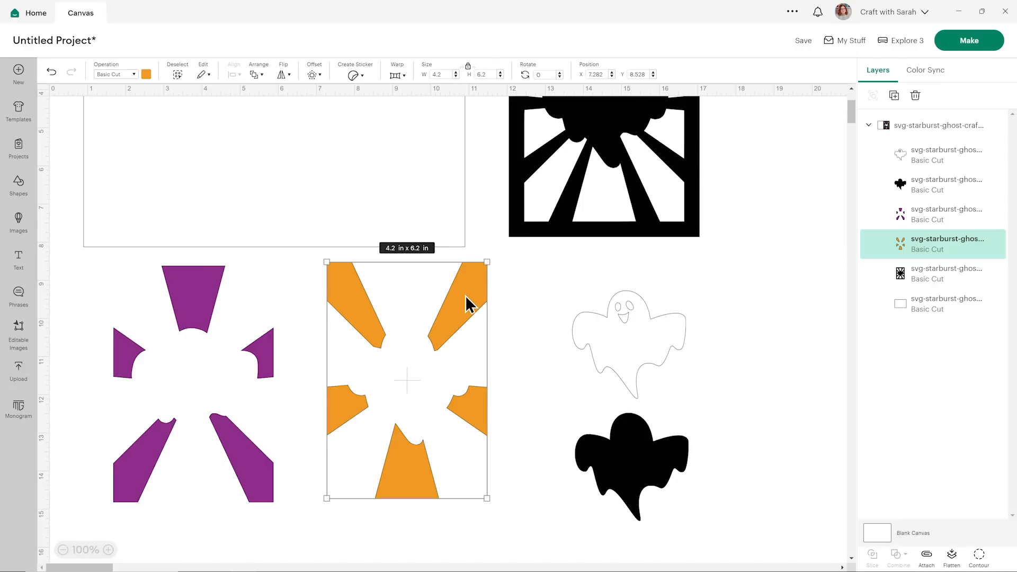
drag(468, 305, 474, 305)
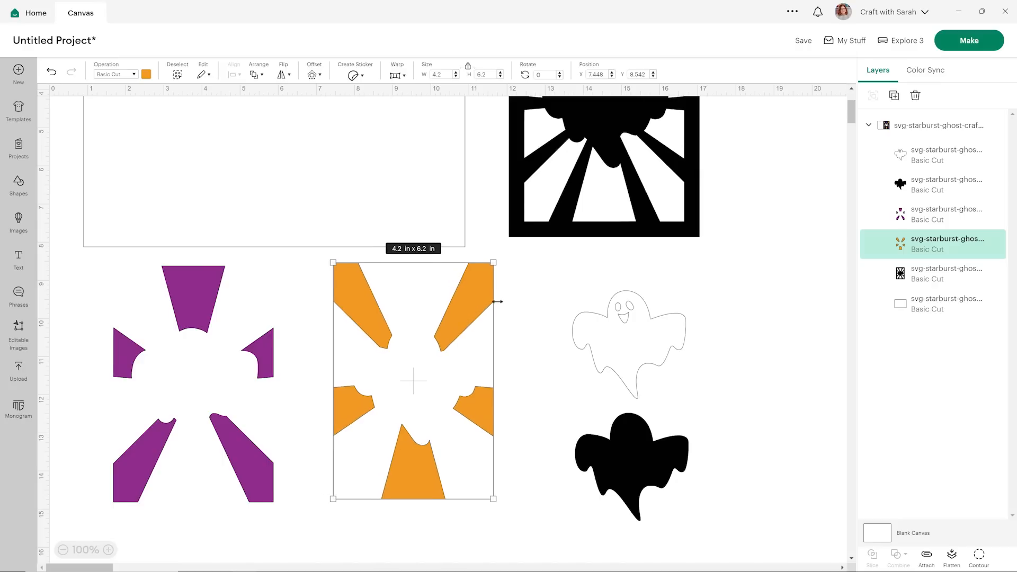
scroll(494, 297, down, 2)
drag(464, 201, 478, 206)
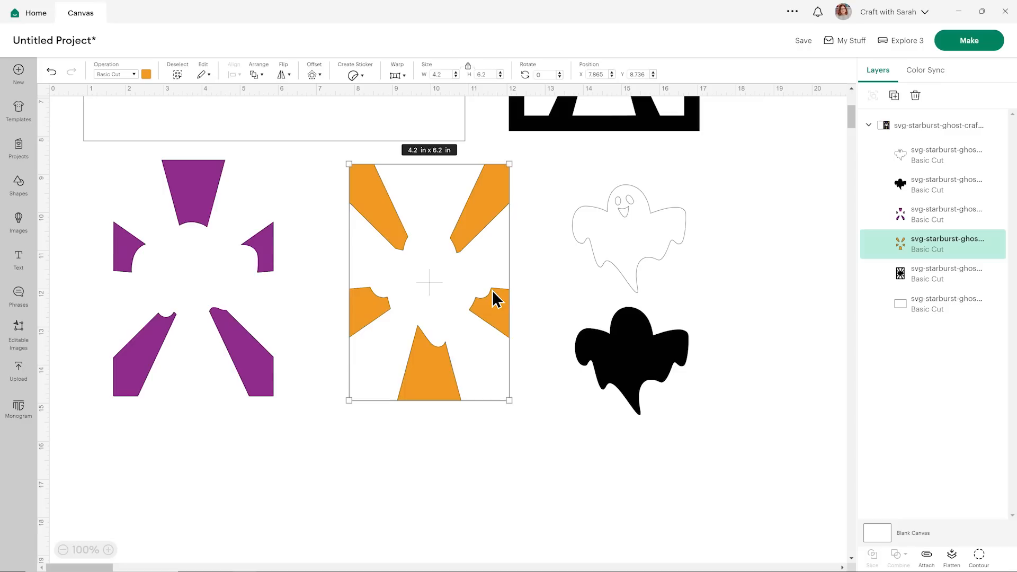
Ungroup the starburst ghost design into independent layers.
click(907, 129)
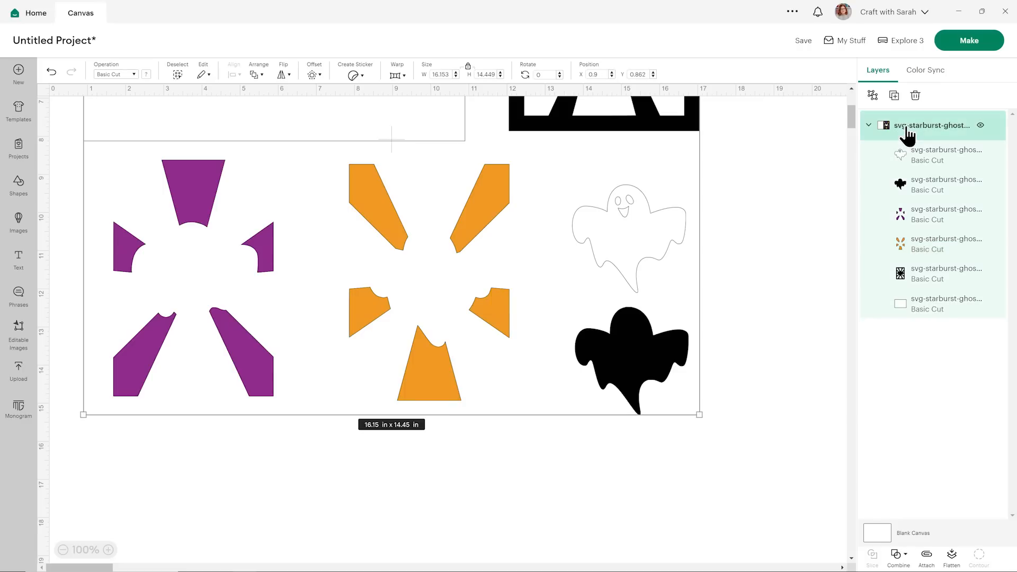
click(874, 106)
click(800, 209)
Duplicate the orange rays layer and place the copy directly below the original.
click(486, 204)
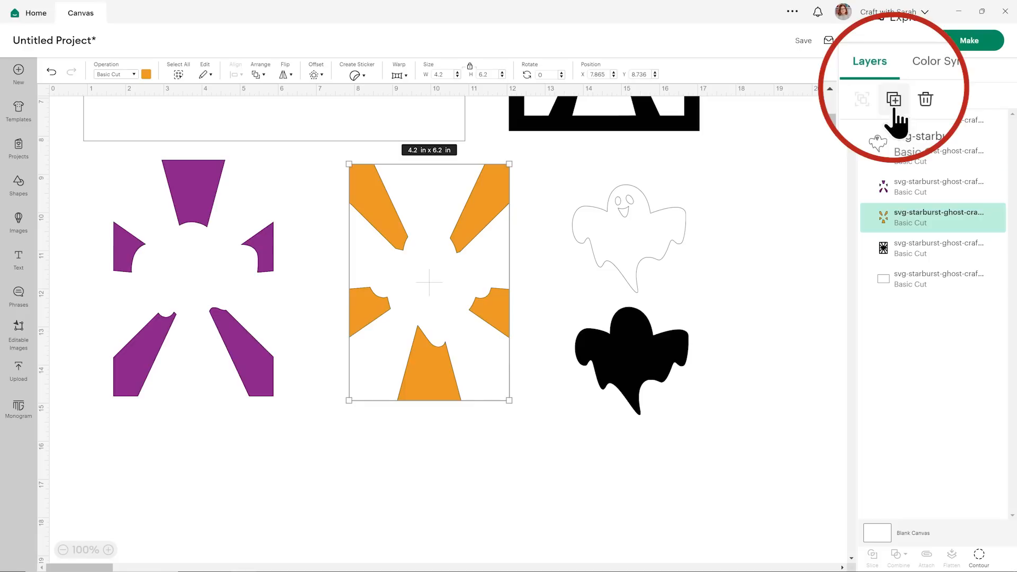
click(894, 96)
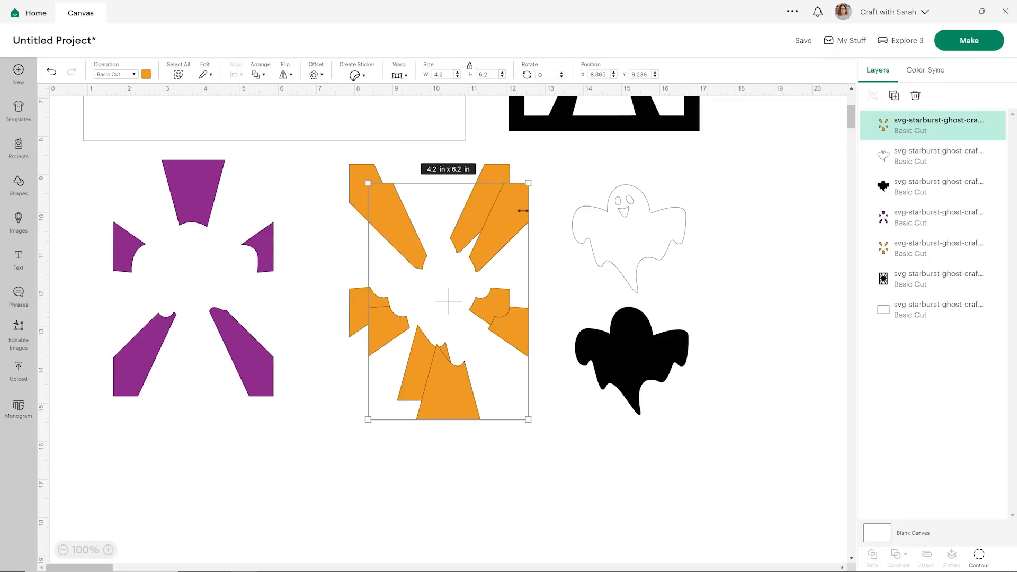
drag(510, 220, 494, 463)
scroll(495, 418, down, 1)
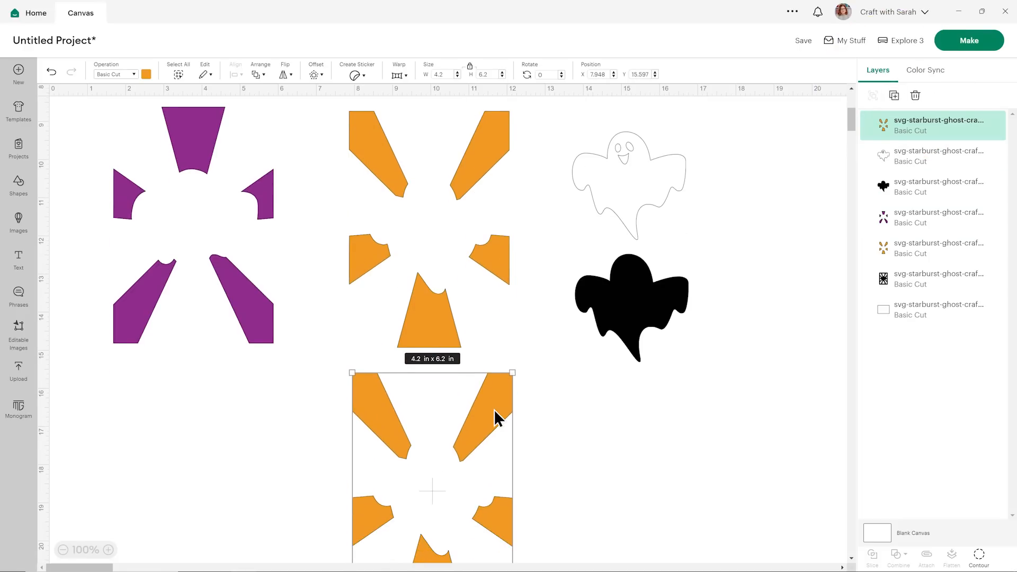
Use Contour on the original orange rays to hide every ray except the upper-left one.
click(451, 312)
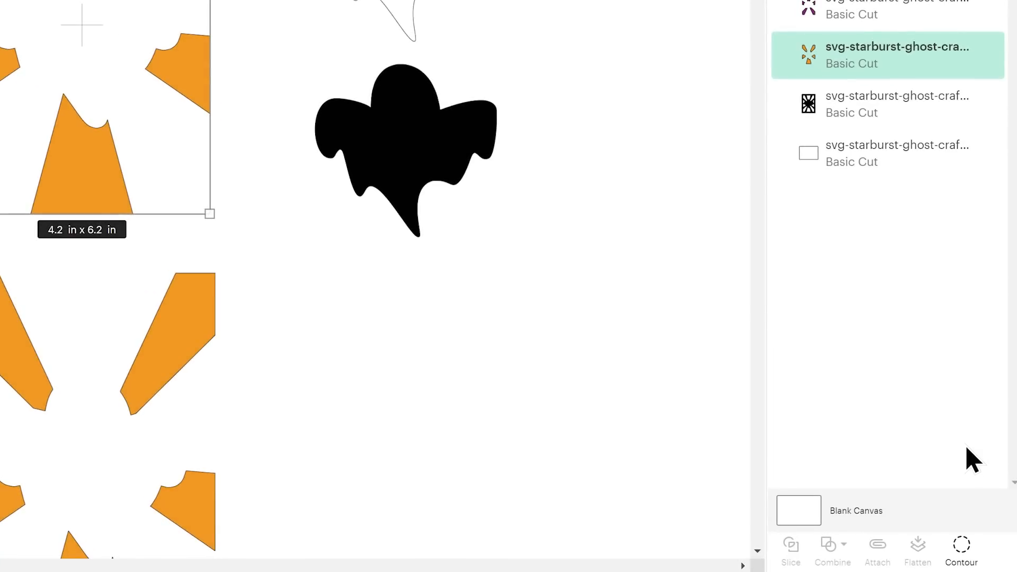
click(964, 546)
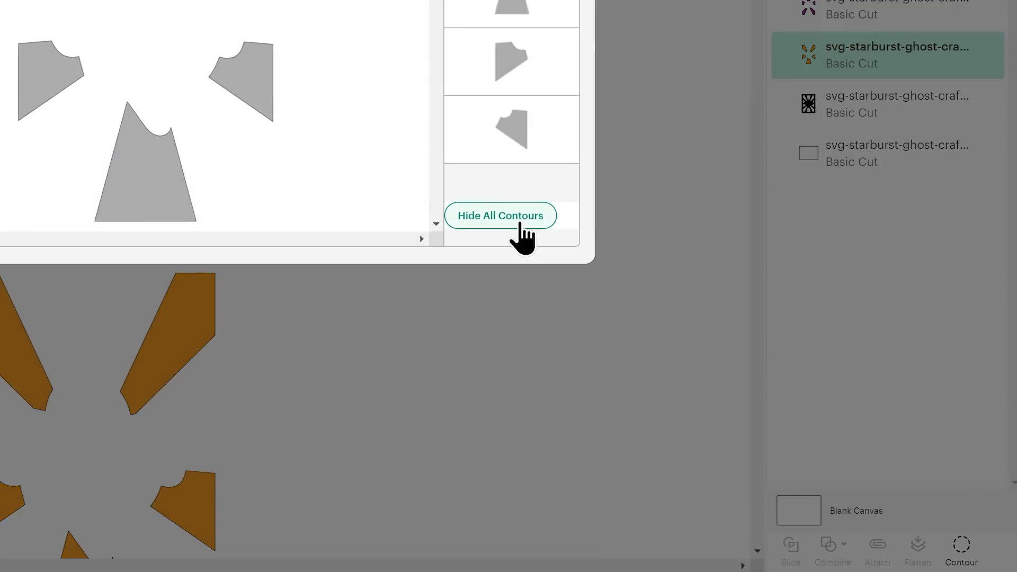
click(381, 42)
click(530, 259)
click(469, 314)
click(424, 260)
click(731, 58)
Duplicate the complete orange rays copy and set the two full sets side by side.
drag(495, 399, 685, 310)
click(895, 96)
click(485, 292)
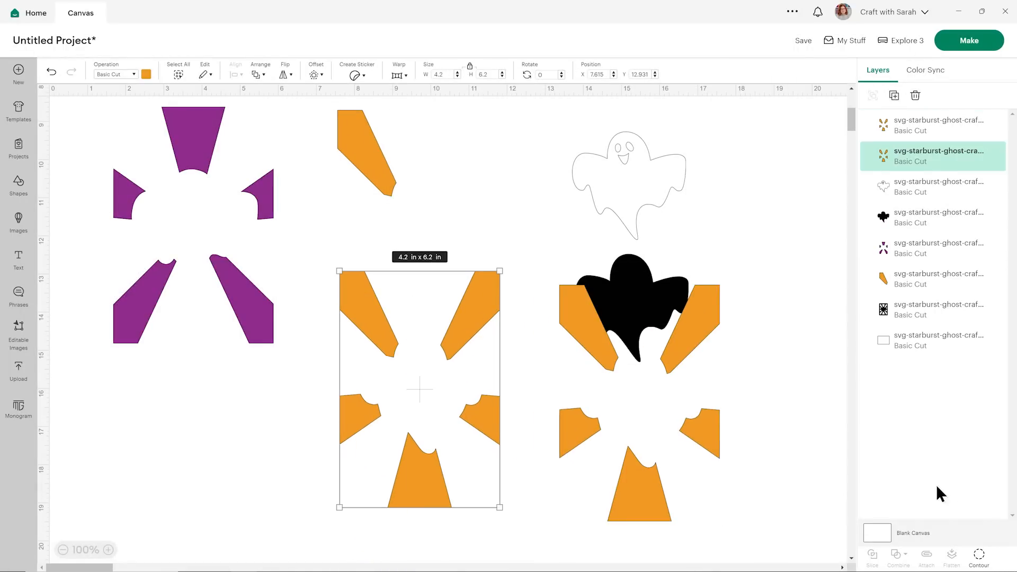
Contour one full orange set down to its upper-right ray and place that ray beside the separated upper-left ray.
click(979, 555)
click(432, 167)
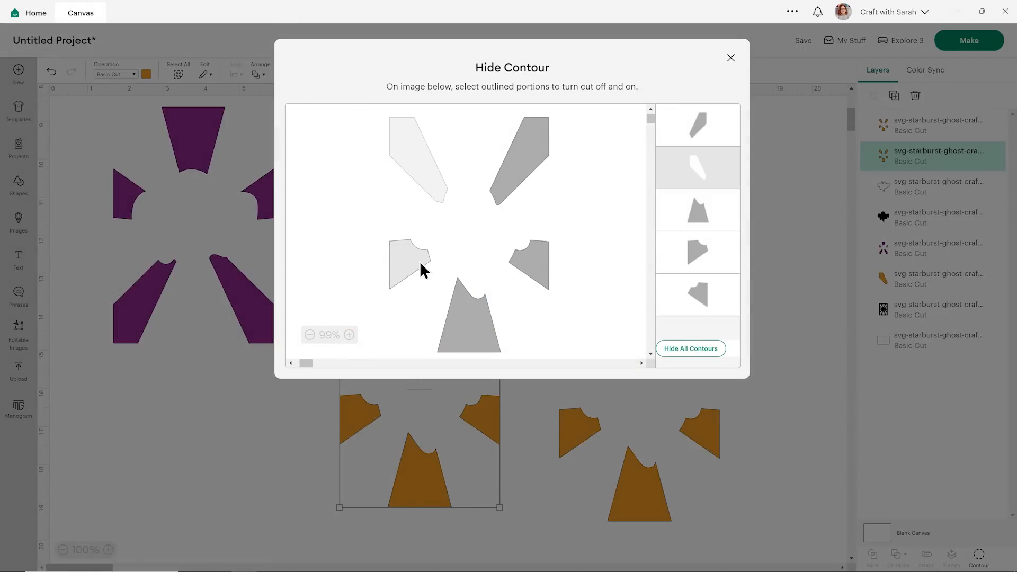
click(420, 262)
click(449, 307)
click(531, 283)
click(731, 57)
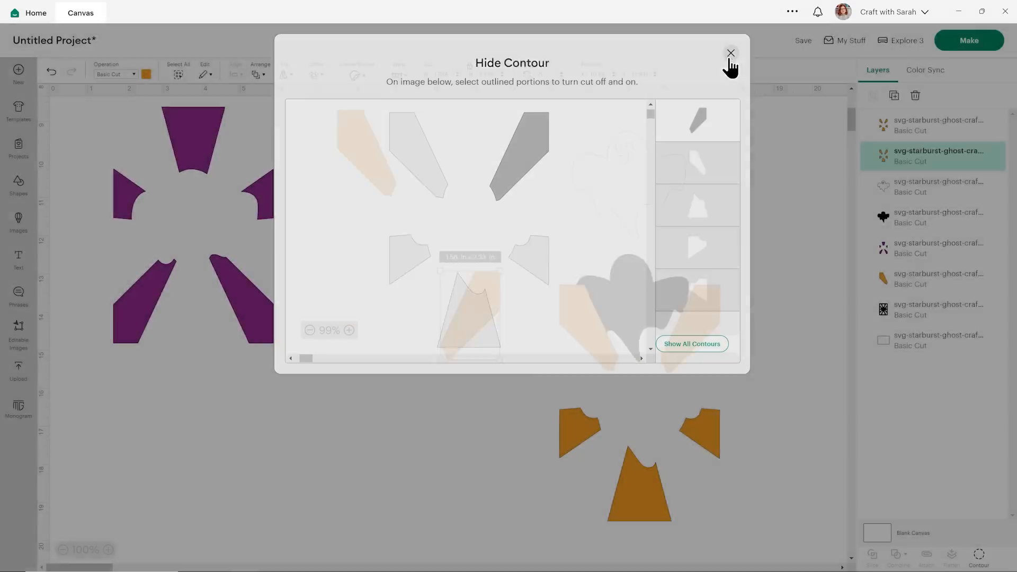
drag(489, 297, 460, 141)
Duplicate the remaining full orange ray set and position one copy below the separated rays.
drag(564, 328, 350, 277)
click(903, 99)
drag(479, 286, 426, 286)
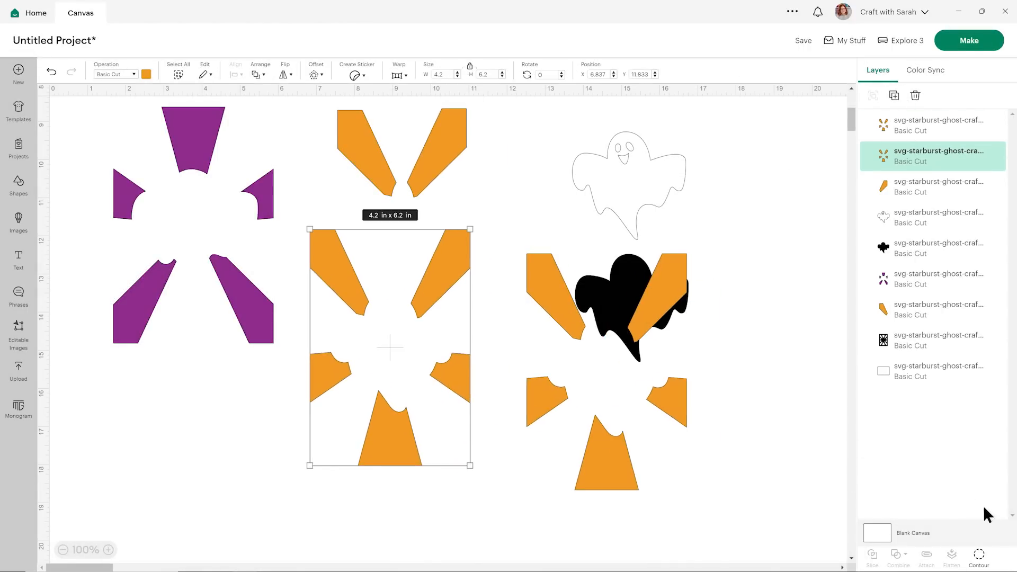
Contour the orange copy down to its middle-left ray and place that ray under the upper-left one.
click(979, 555)
click(436, 162)
click(521, 168)
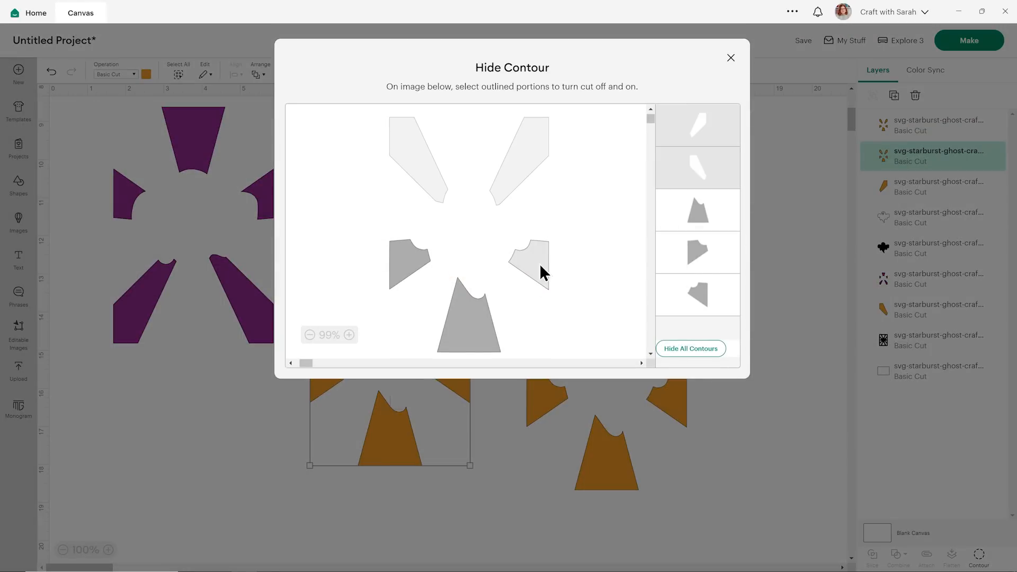
click(539, 262)
click(698, 210)
click(730, 58)
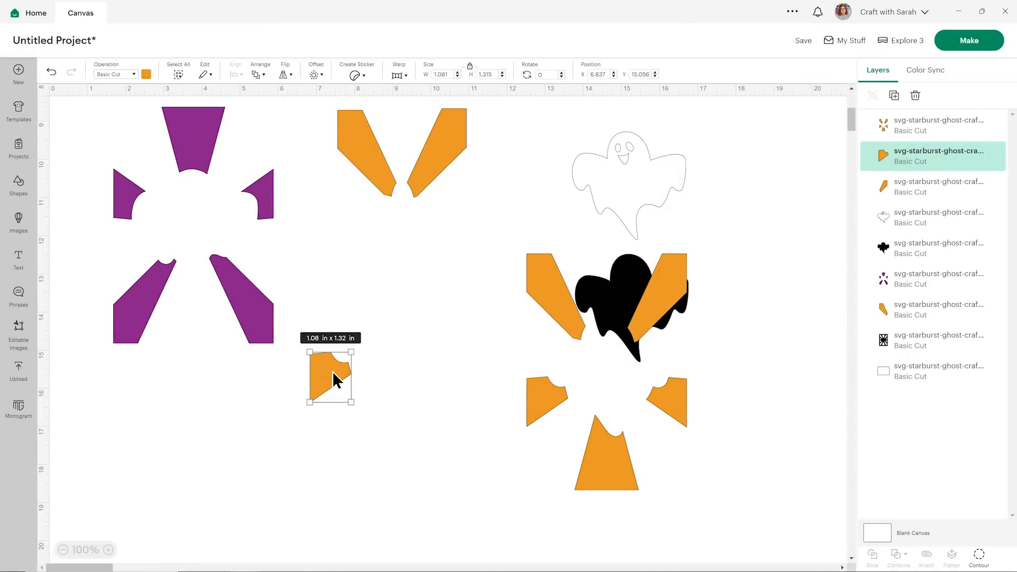
drag(332, 371, 368, 227)
Contour the last full orange ray set so that only the bottom-centre ray is kept.
drag(554, 302, 472, 311)
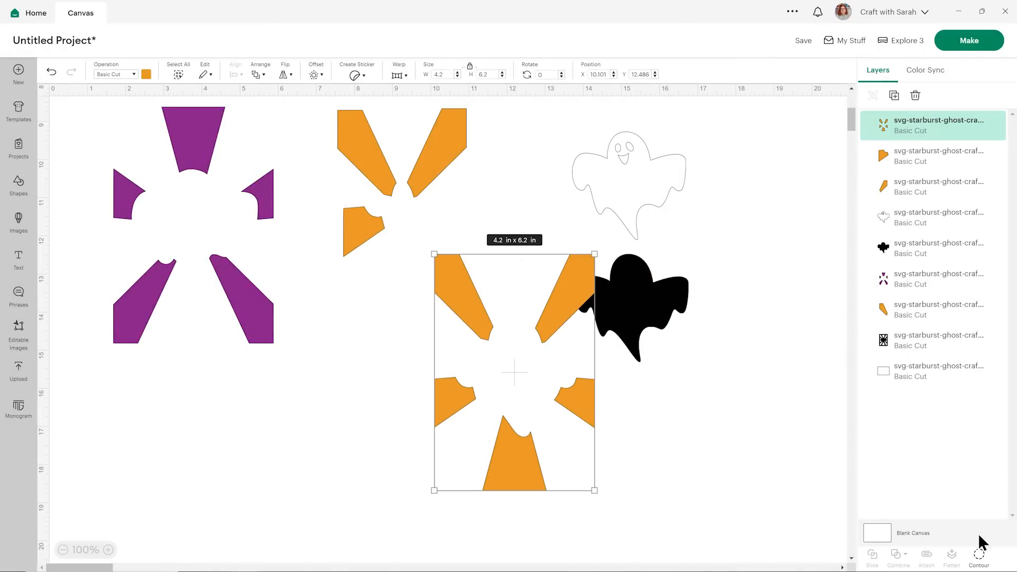
click(978, 554)
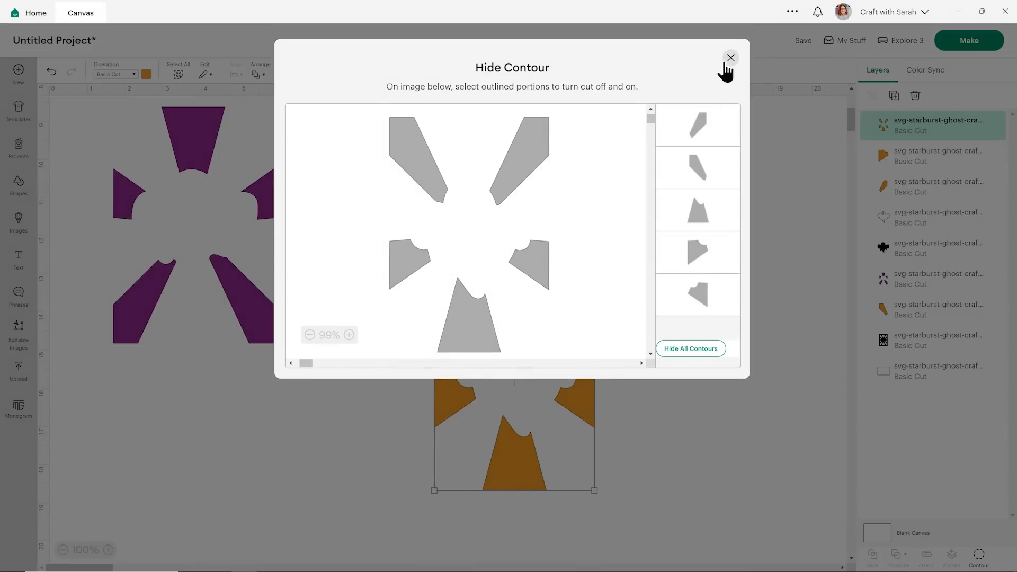
click(426, 265)
click(519, 180)
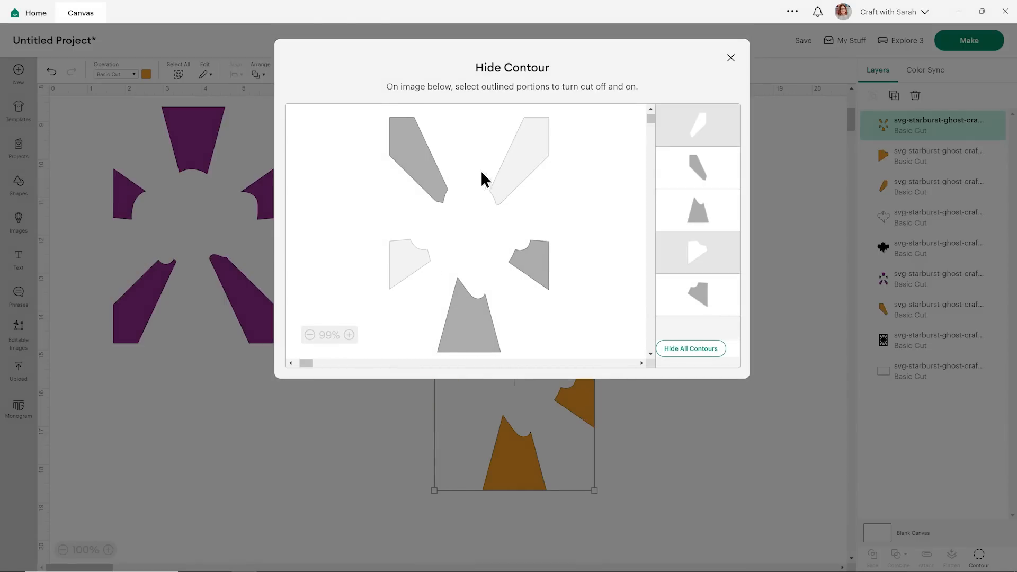
click(423, 170)
click(530, 262)
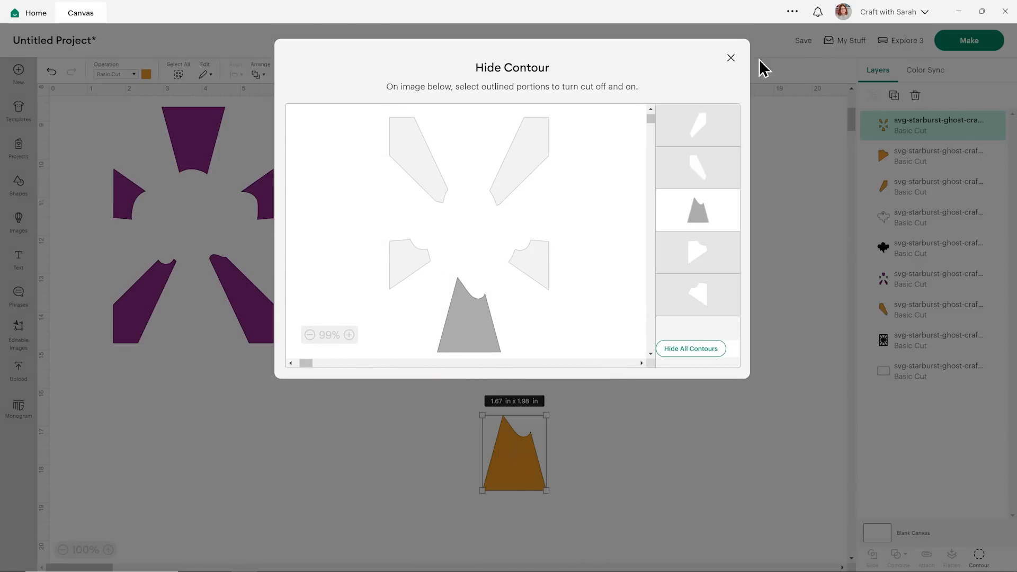
click(731, 57)
Duplicate the bottom-centre orange ray and contour one copy into the middle-right ray, placing it with the other separated rays.
drag(525, 456, 537, 350)
click(894, 95)
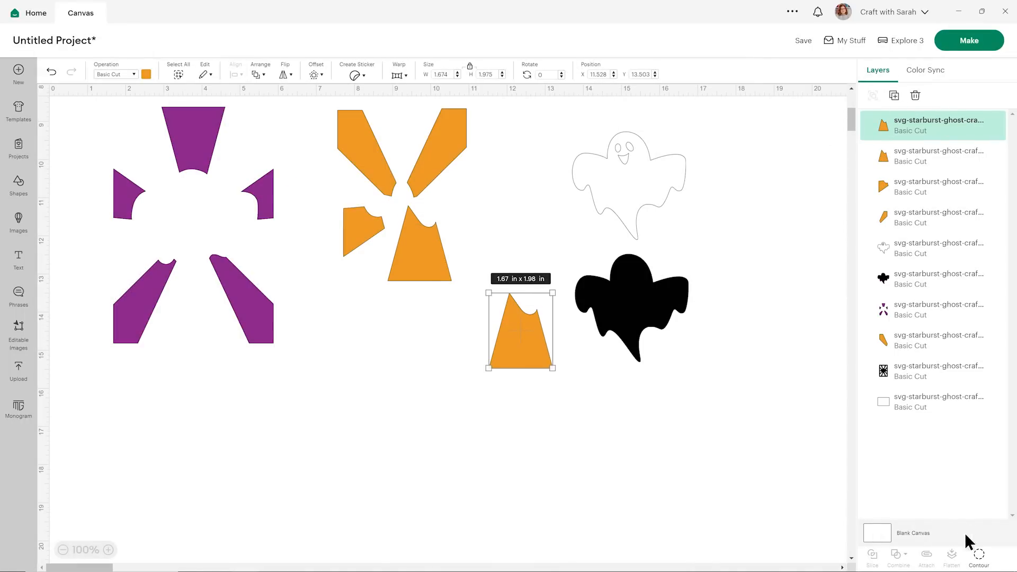
click(979, 554)
click(532, 268)
click(486, 325)
click(731, 57)
drag(567, 271, 447, 199)
Nudge the upper-right and bottom-centre orange rays to tighten the arrangement of separated rays.
scroll(514, 246, up, 2)
drag(433, 254, 433, 250)
click(496, 312)
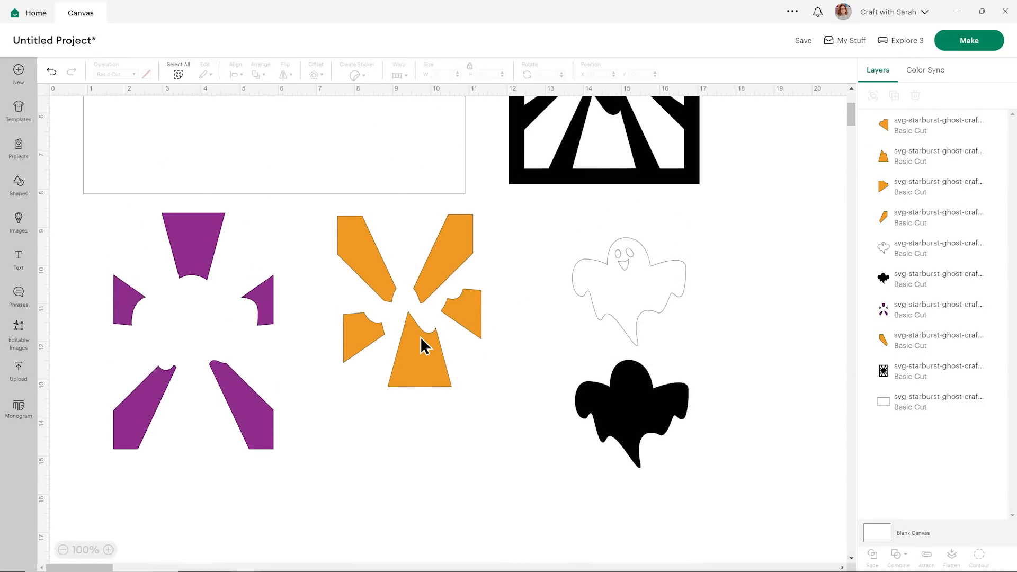
drag(422, 348, 416, 338)
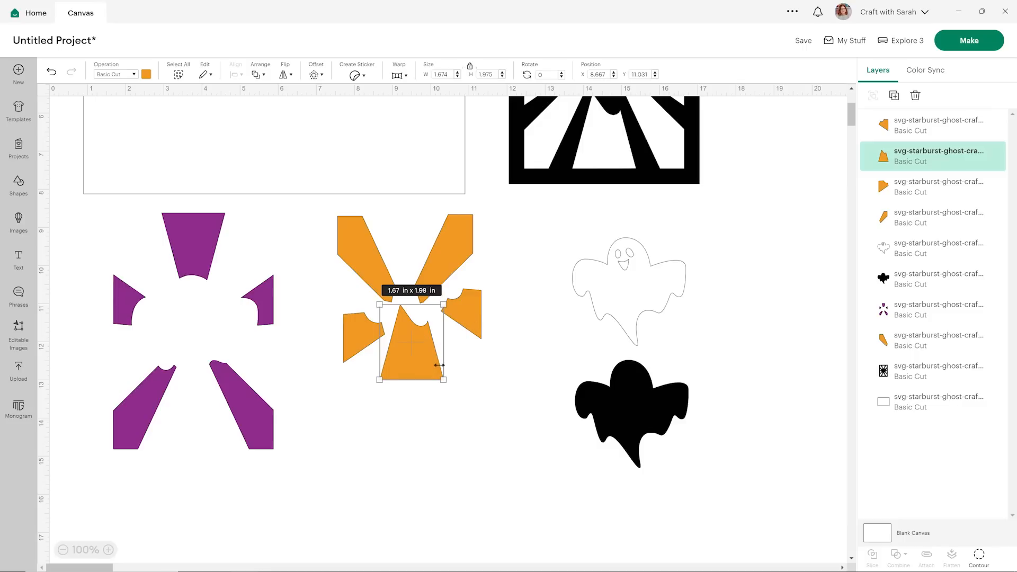
Move the black starburst frame slightly closer to the orange rays.
click(565, 167)
drag(564, 168, 554, 198)
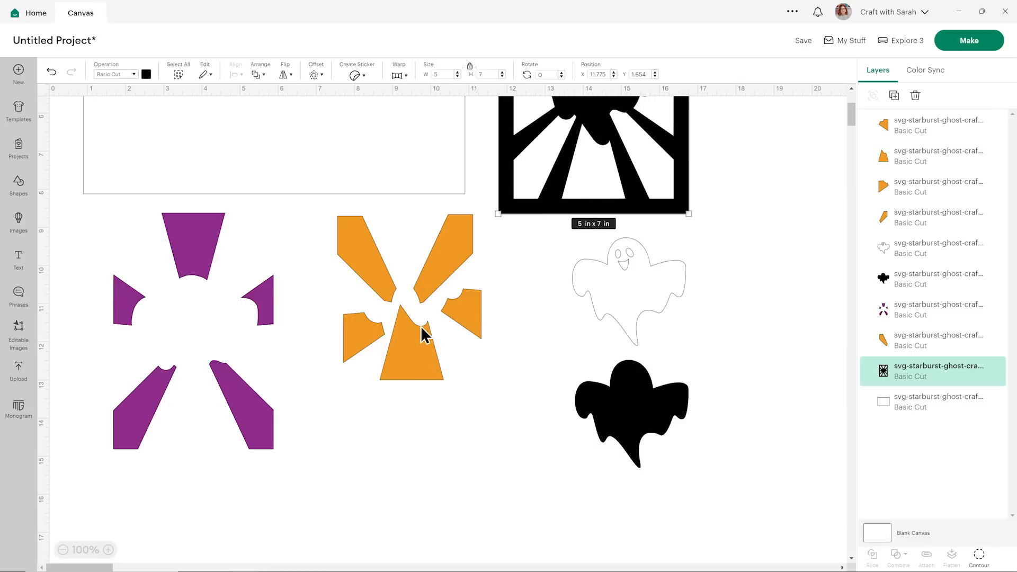
click(471, 436)
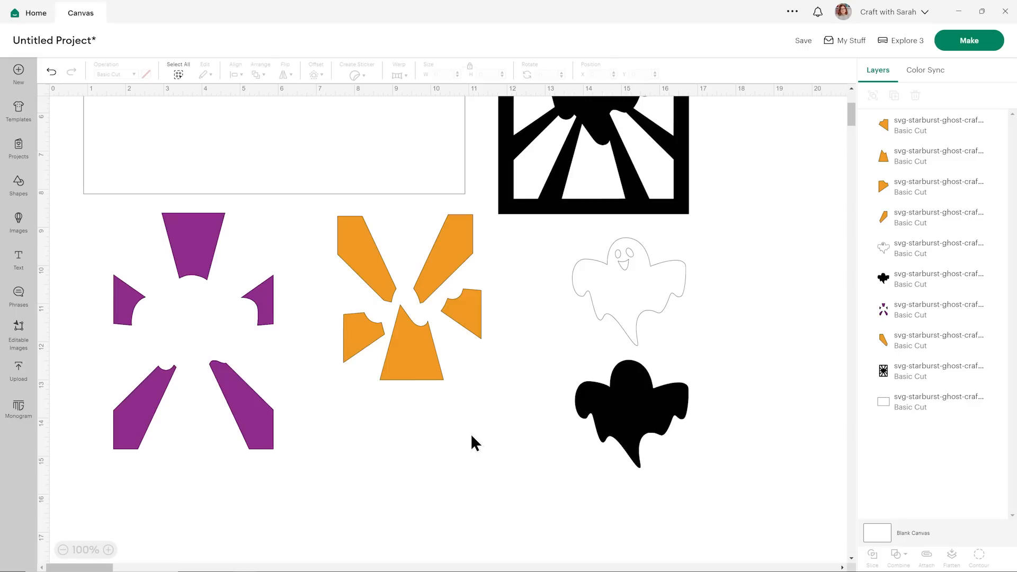
scroll(481, 351, up, 2)
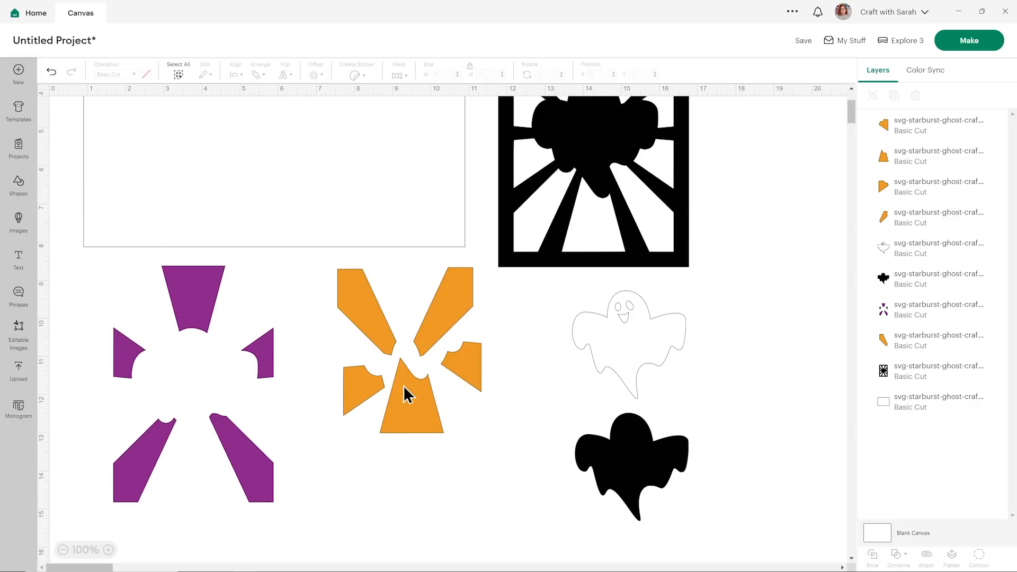
Shift the purple rays layer slightly within its area of the canvas.
drag(189, 303, 195, 303)
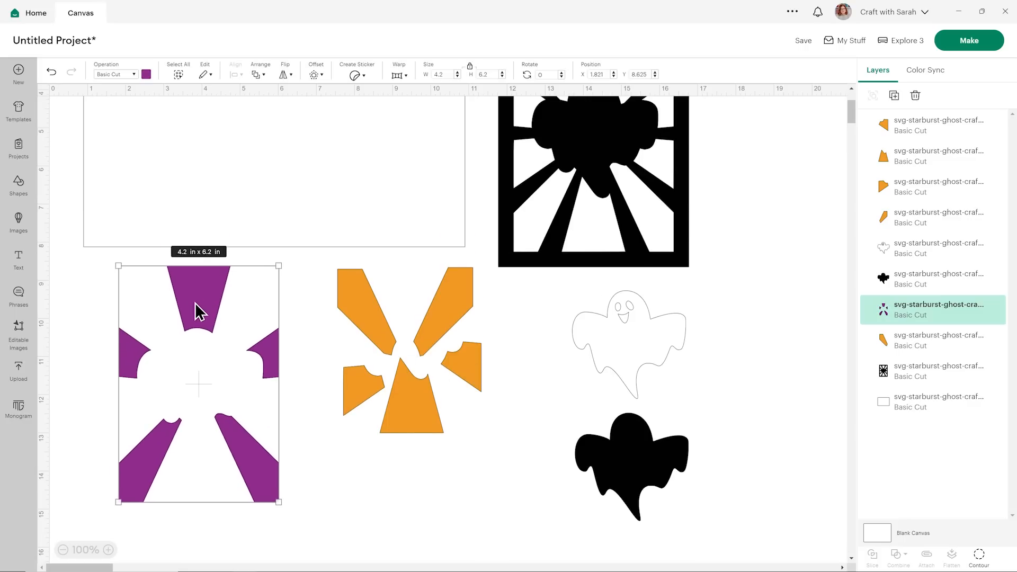
scroll(203, 307, down, 2)
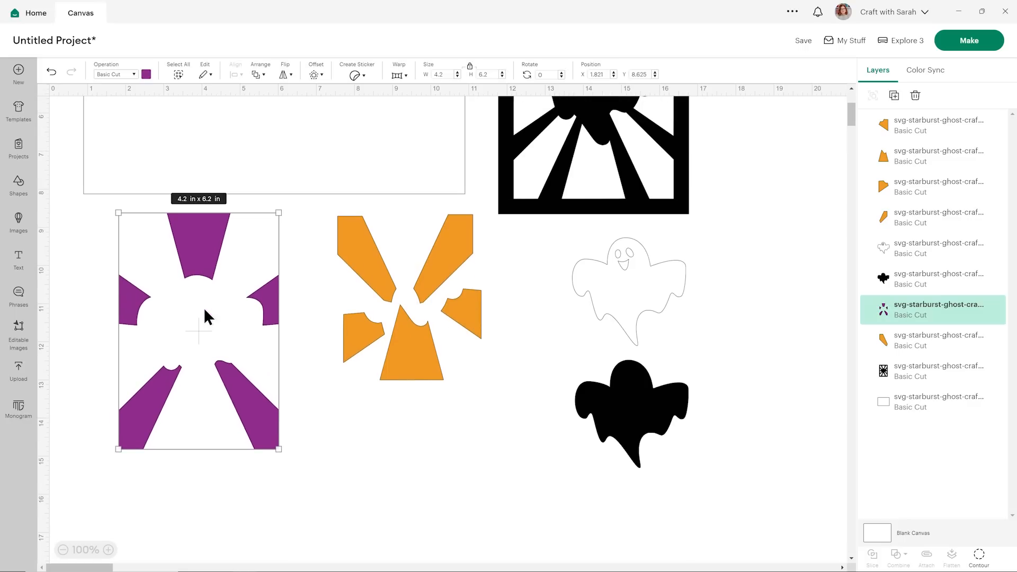
drag(199, 256, 192, 257)
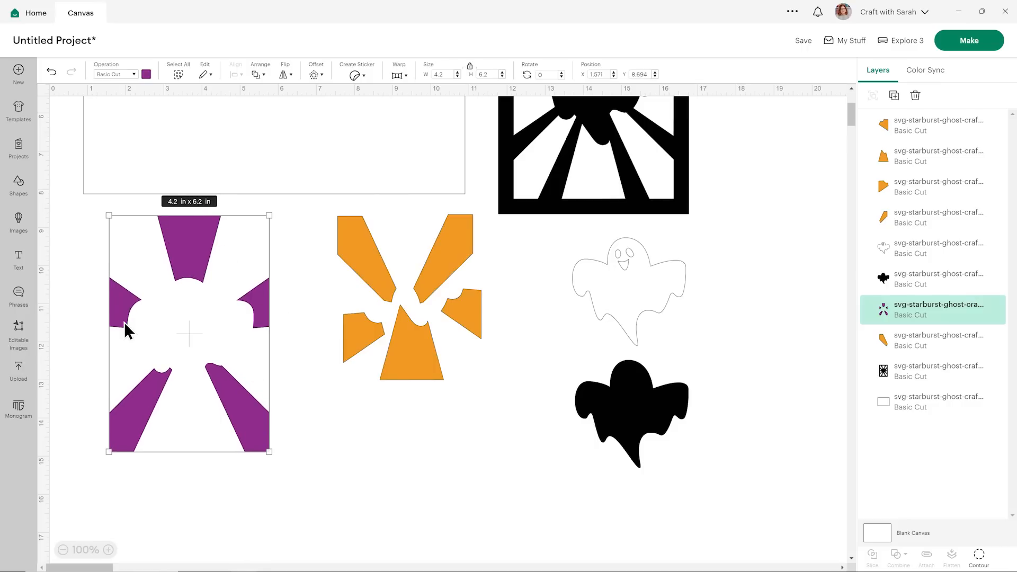
Select all five separate orange rays and move them together slightly down and to the right.
click(497, 420)
drag(473, 406, 347, 229)
drag(413, 325, 439, 342)
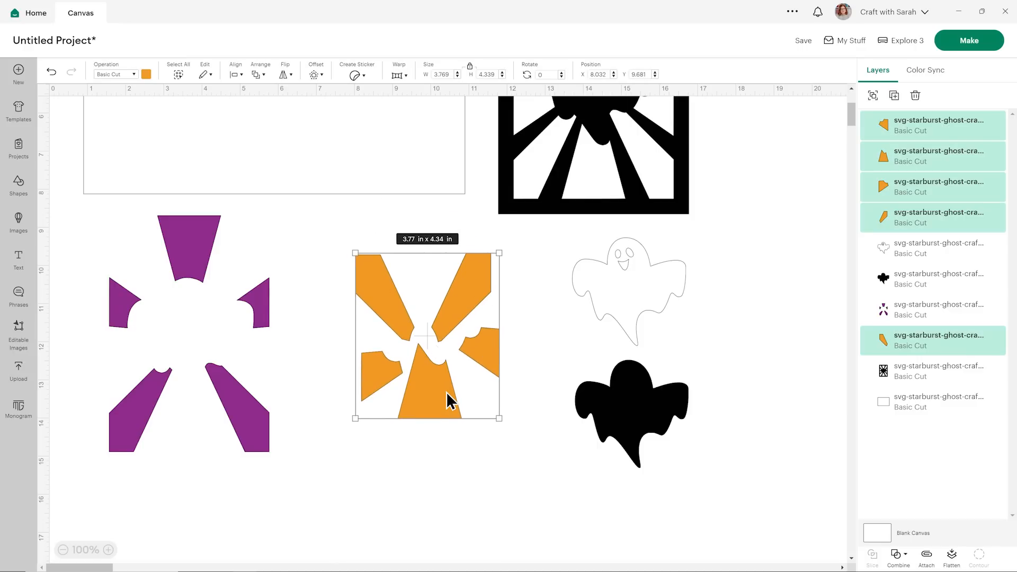
click(463, 460)
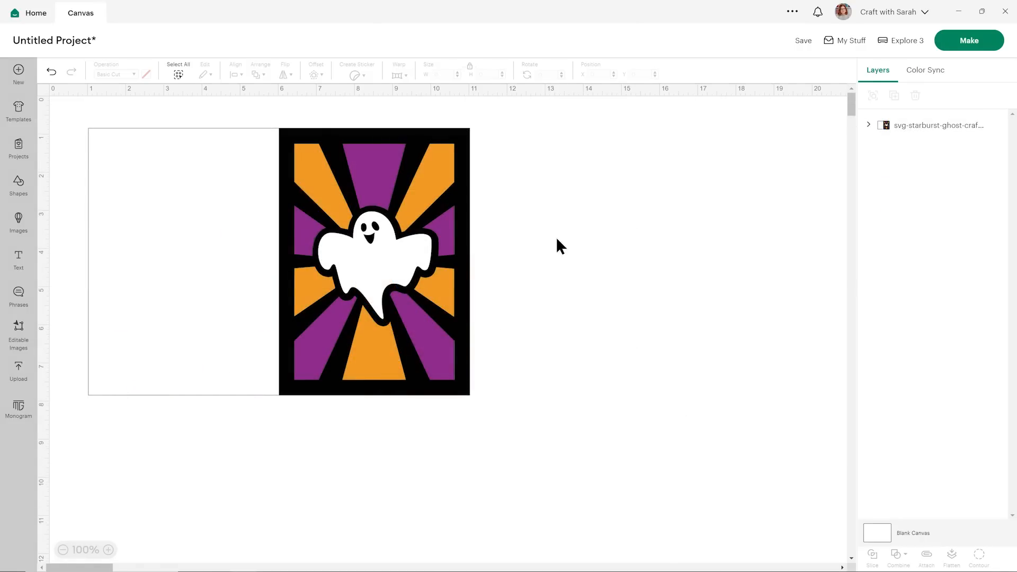
Shift the ghost card design slightly up and to the right, and ungroup it into separate layers.
drag(412, 241, 428, 235)
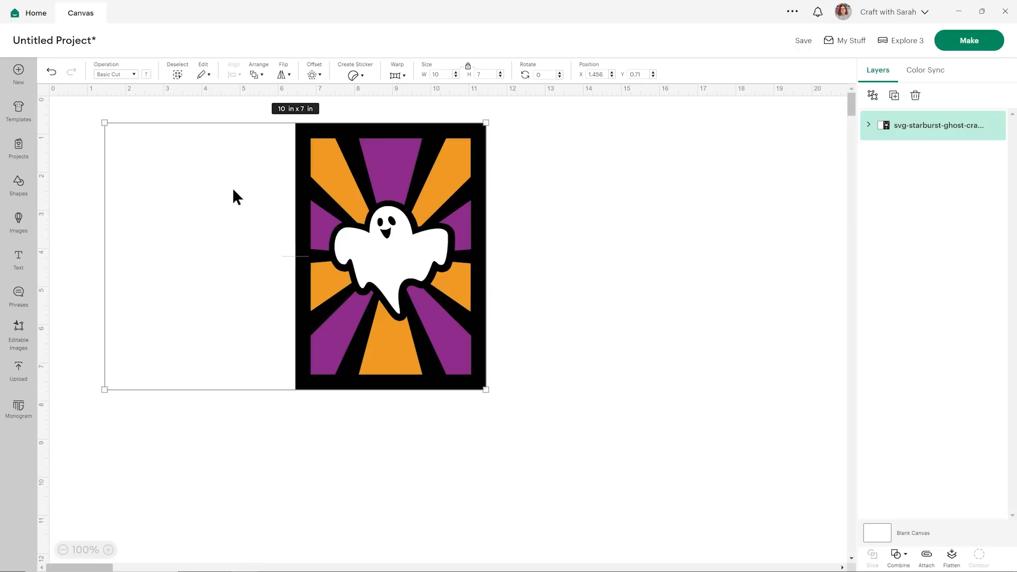
click(871, 100)
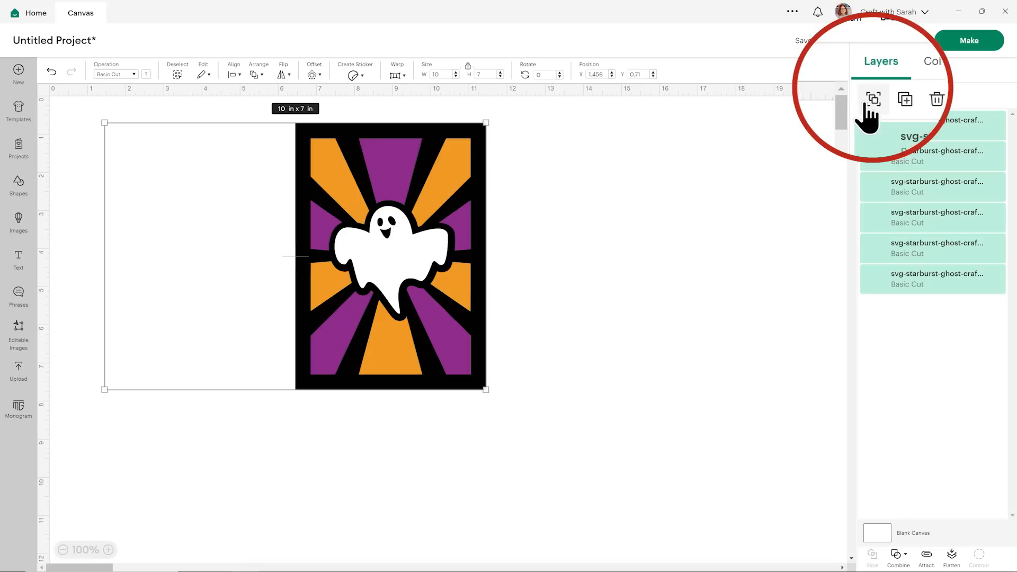
Move the blank white card base layer out from behind the ghost design into the empty space below it.
click(899, 286)
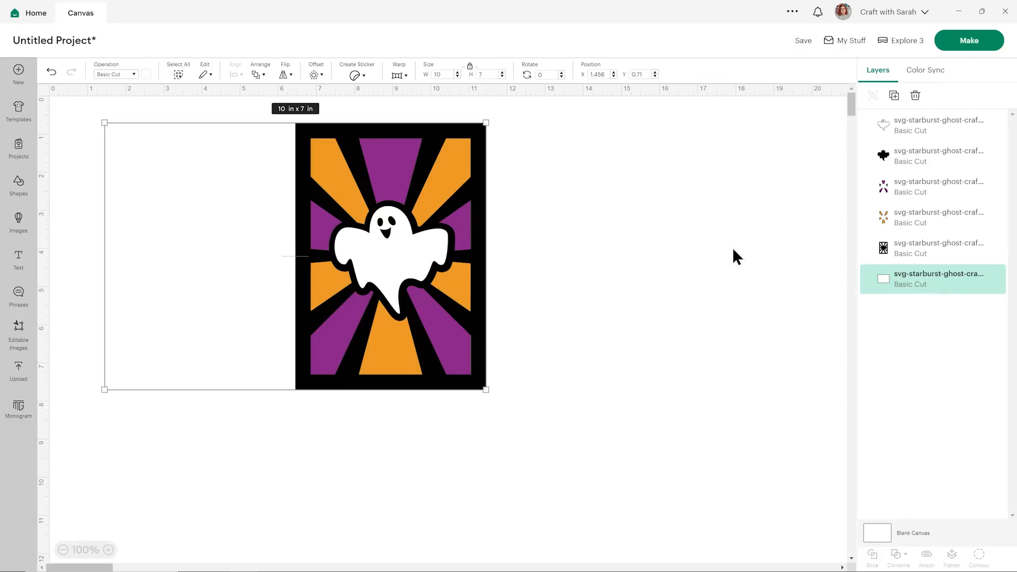
scroll(297, 160, down, 3)
drag(238, 154, 390, 431)
scroll(529, 397, down, 4)
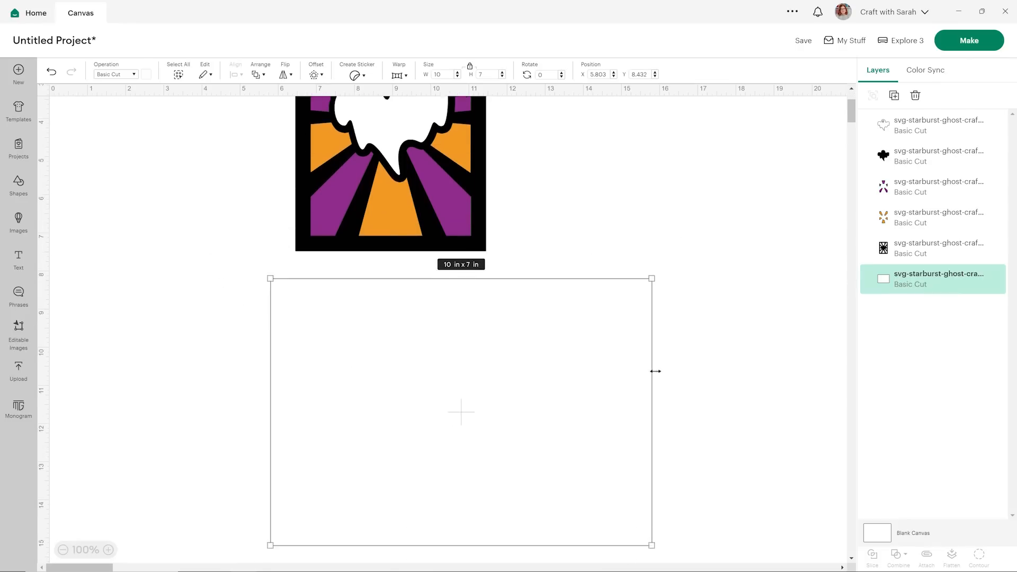
scroll(655, 372, down, 1)
click(668, 369)
drag(609, 356, 604, 359)
click(703, 360)
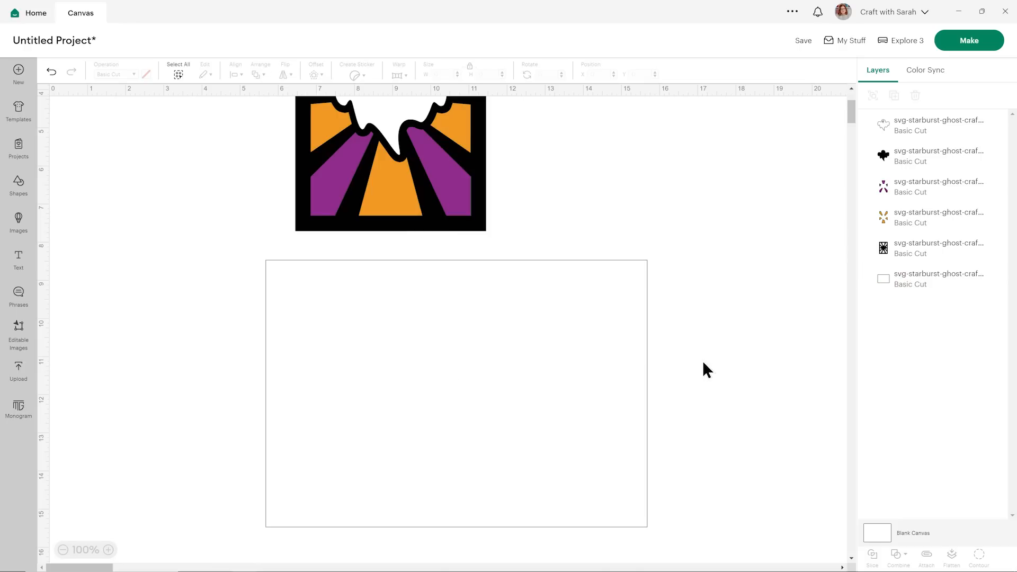
Add a score line to the canvas and set its height to 7 in.
click(21, 192)
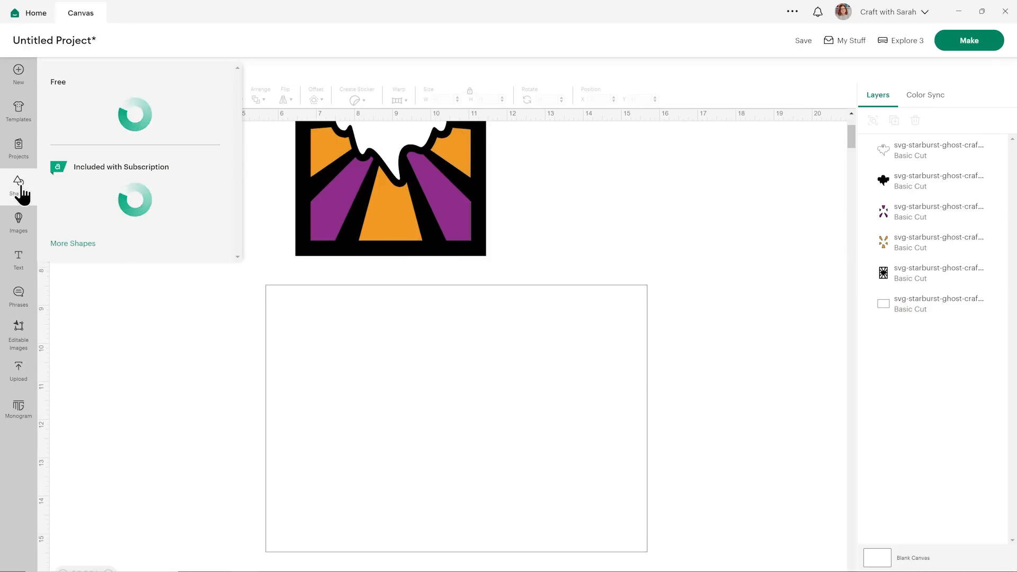
click(67, 115)
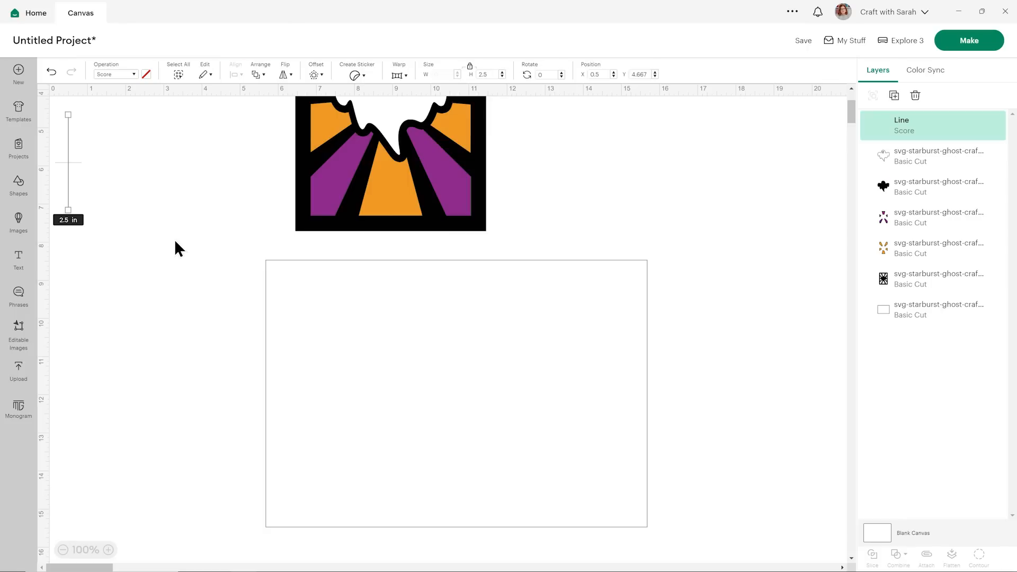
click(483, 74)
text(7)
click(190, 198)
Centre the score line on the white card base and attach the two together.
drag(71, 255, 306, 389)
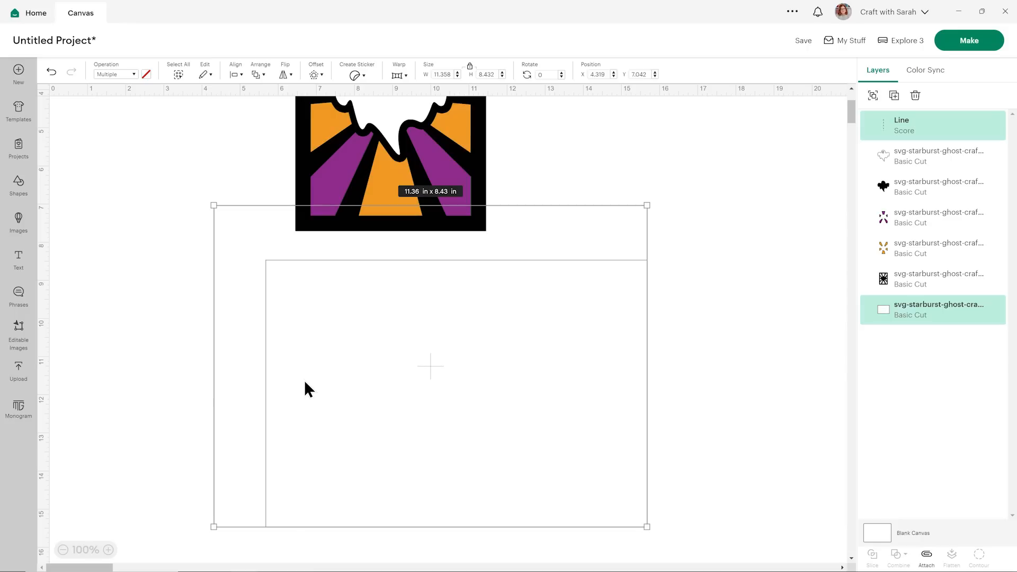
click(239, 74)
click(274, 220)
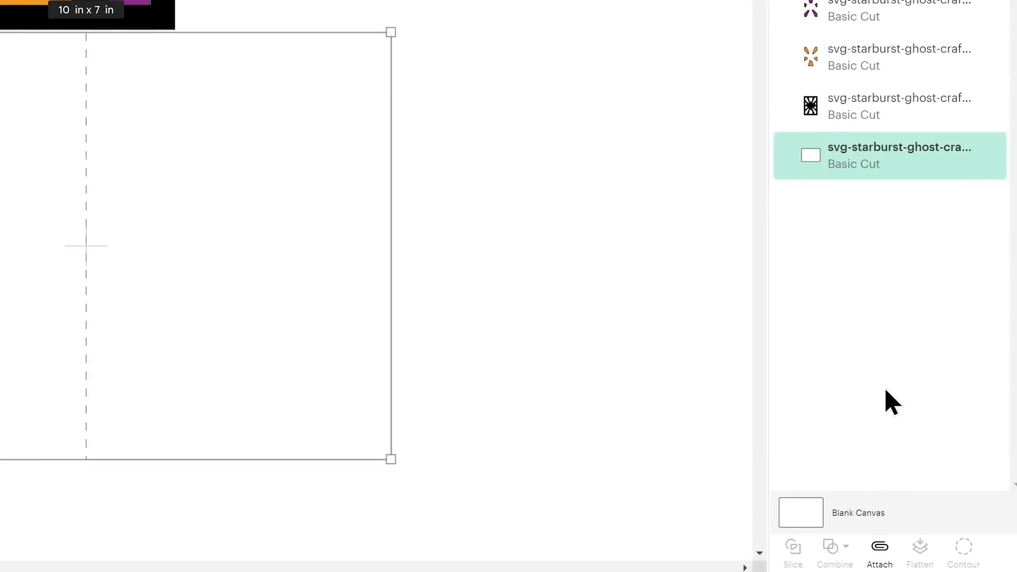
click(884, 548)
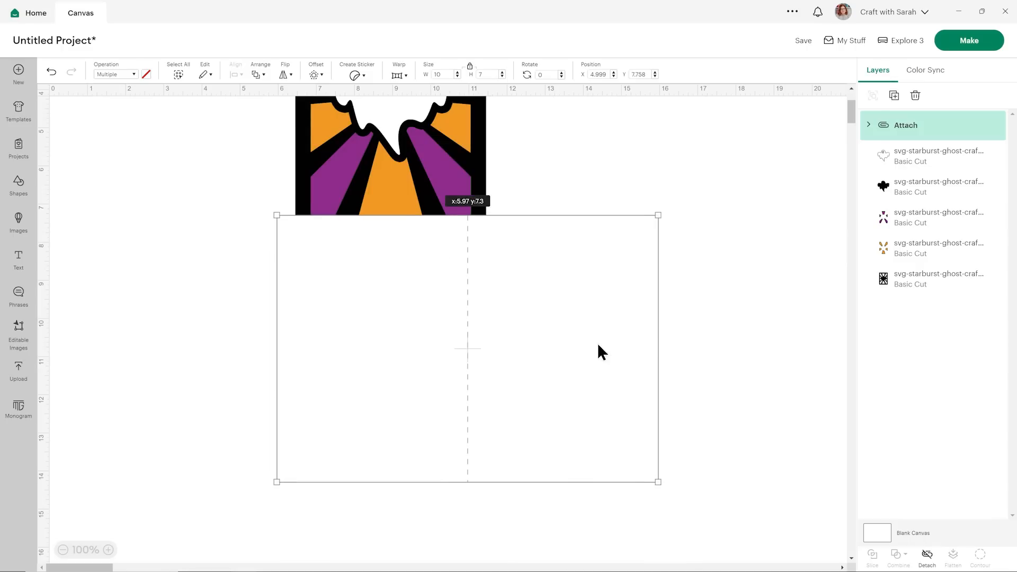
Move the attached card base over the lower part of the ghost design and send it to the back.
drag(598, 345, 459, 302)
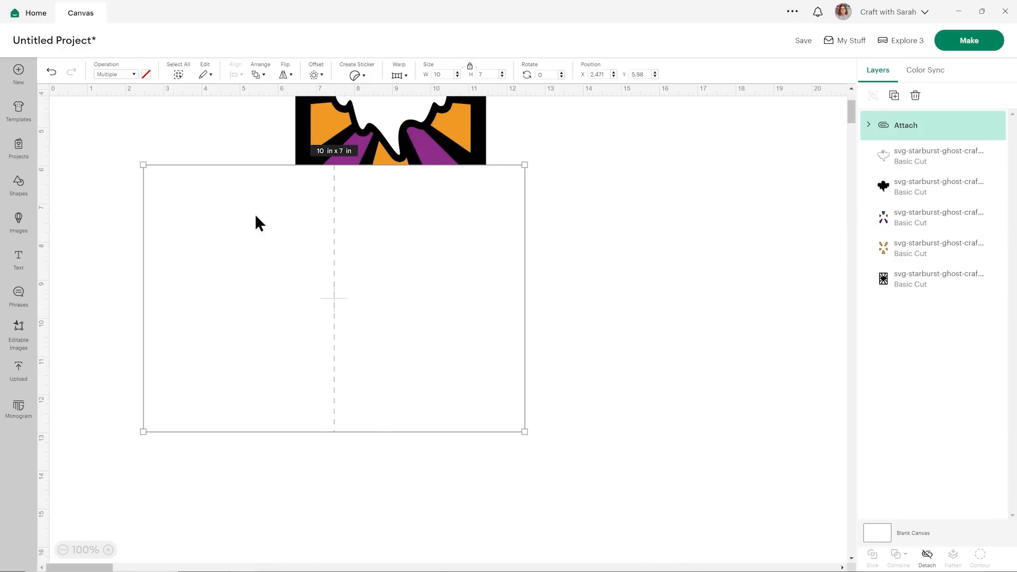
click(259, 74)
click(289, 151)
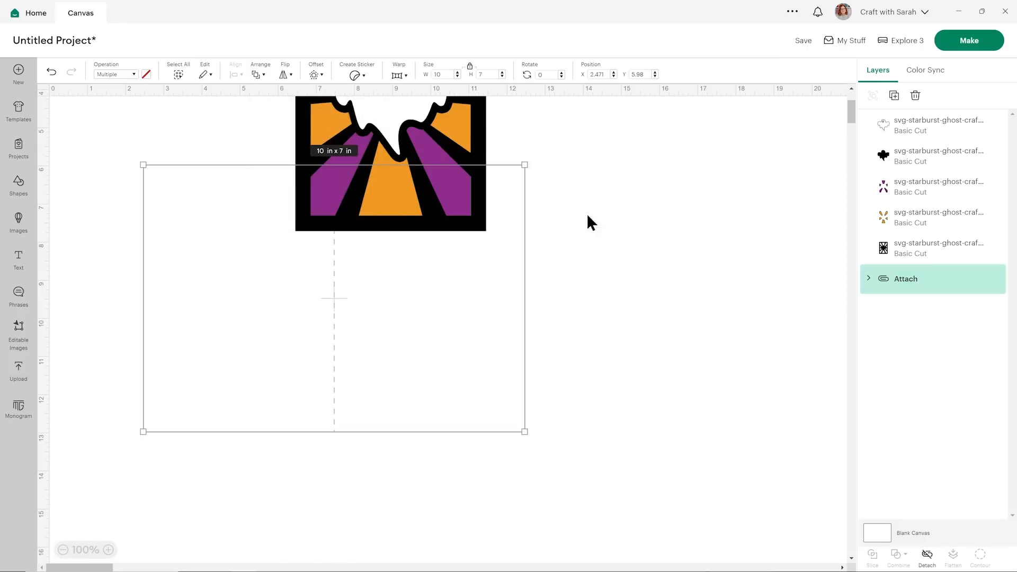
Position the scored card base behind the ghost design so its front half lines up with the black frame.
scroll(590, 221, up, 2)
drag(435, 431, 403, 235)
scroll(379, 270, up, 1)
drag(217, 223, 210, 217)
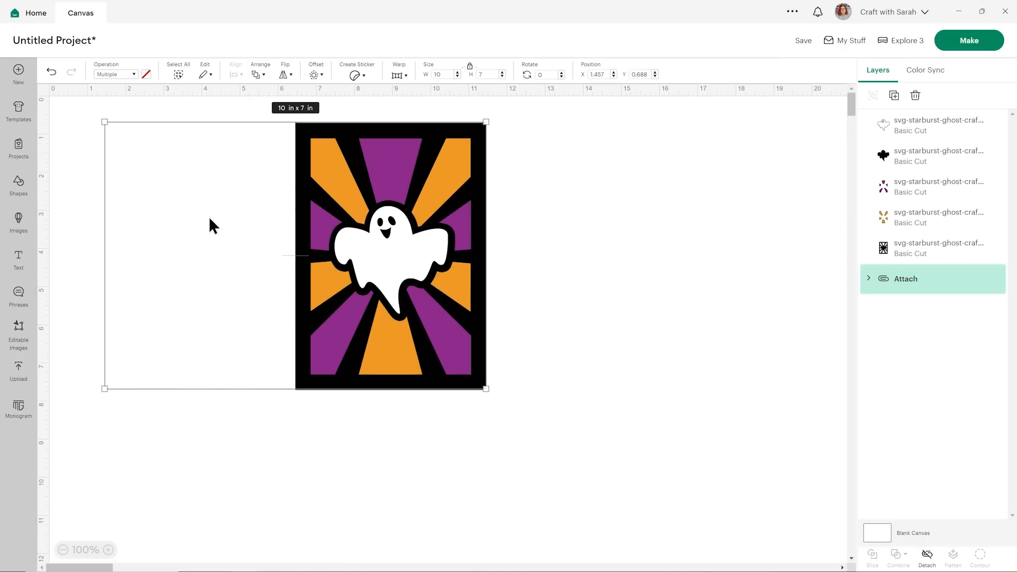
click(565, 301)
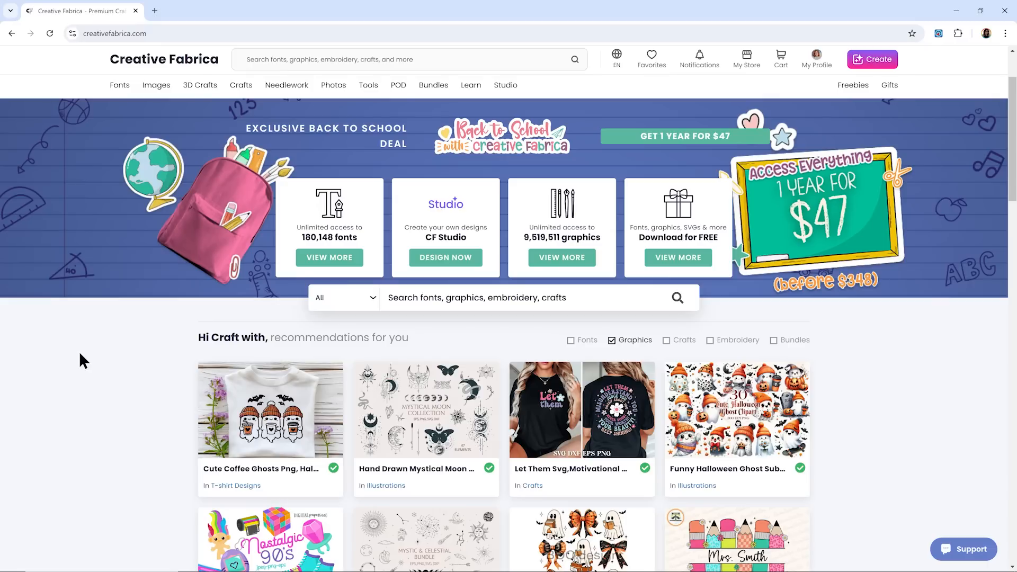
Switch to Creative Fabrica in the browser and search for "halloween seamless".
click(484, 306)
text(halloween seamless)
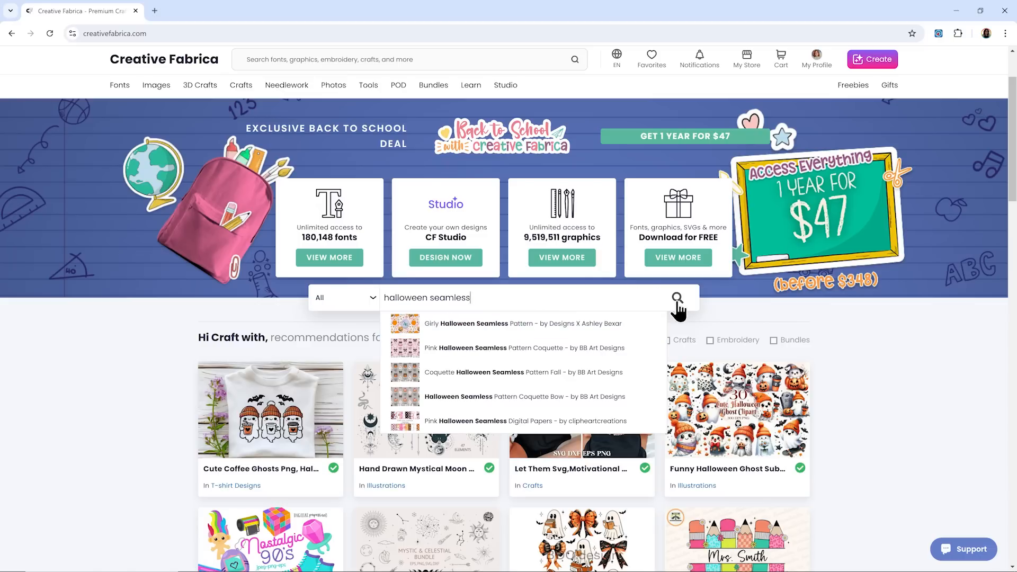
click(678, 299)
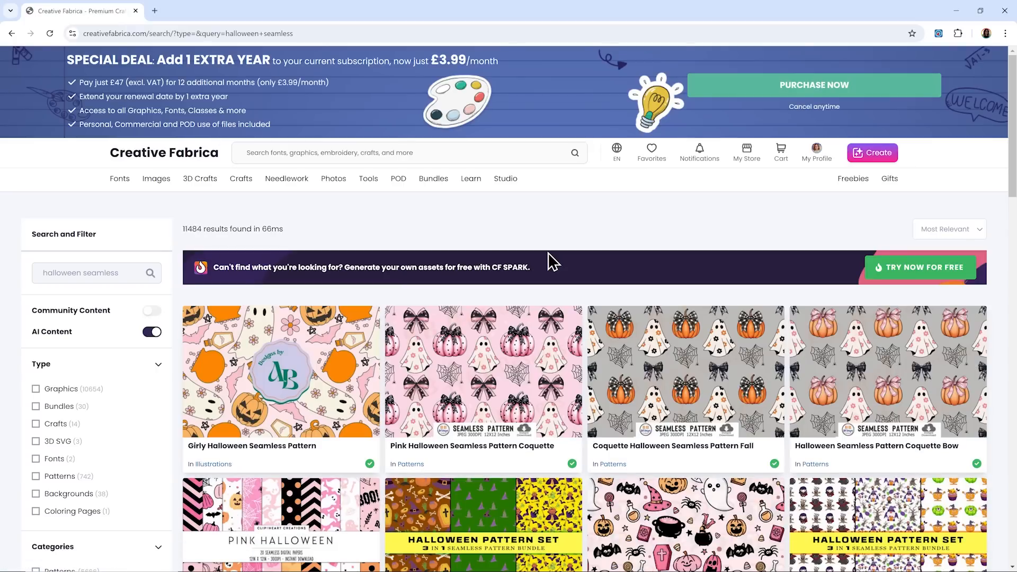
Browse the Halloween seamless pattern results for digital papers that would suit the card.
scroll(550, 259, down, 1)
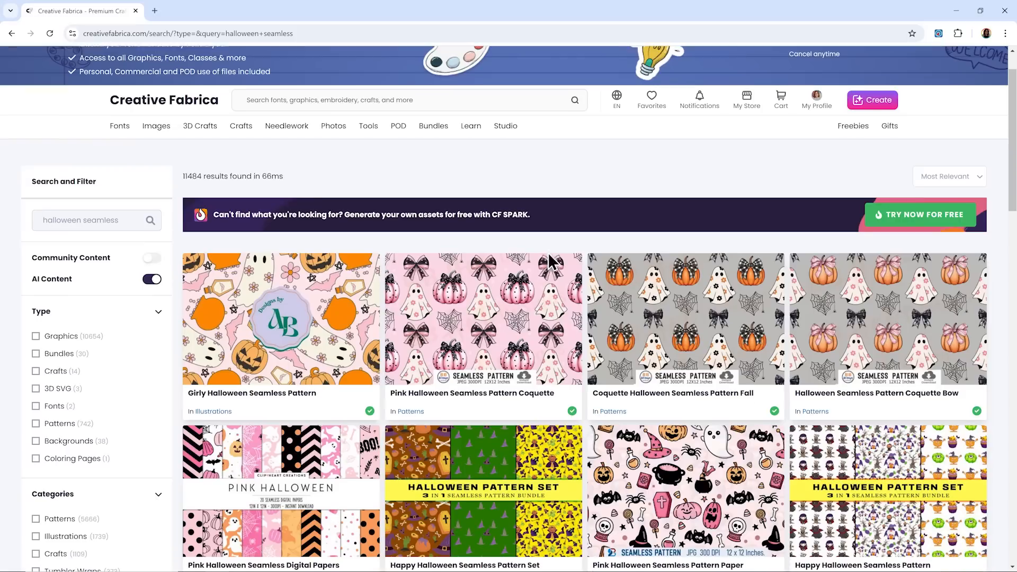
scroll(579, 252, down, 1)
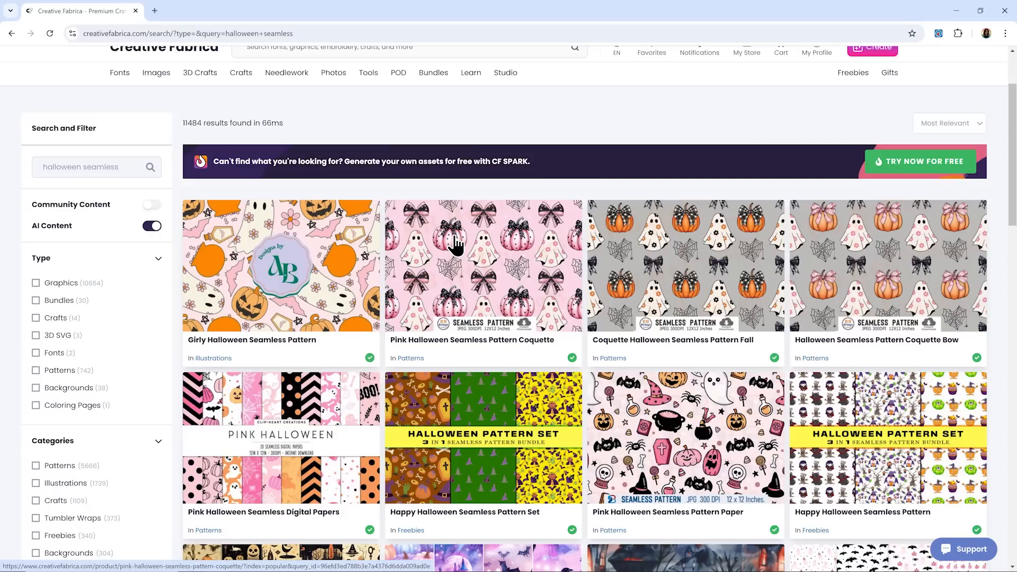
scroll(454, 244, down, 7)
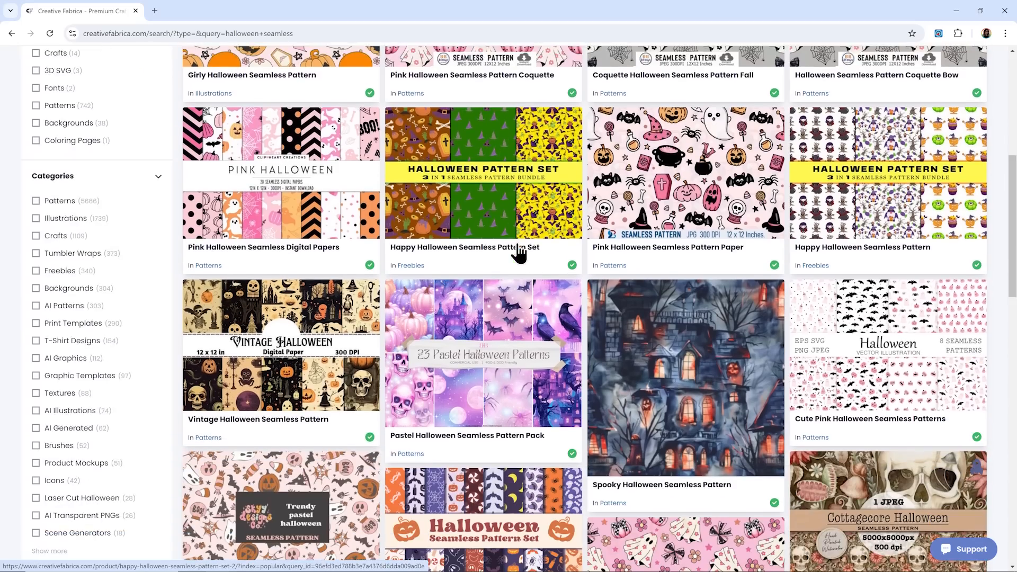
scroll(518, 254, down, 7)
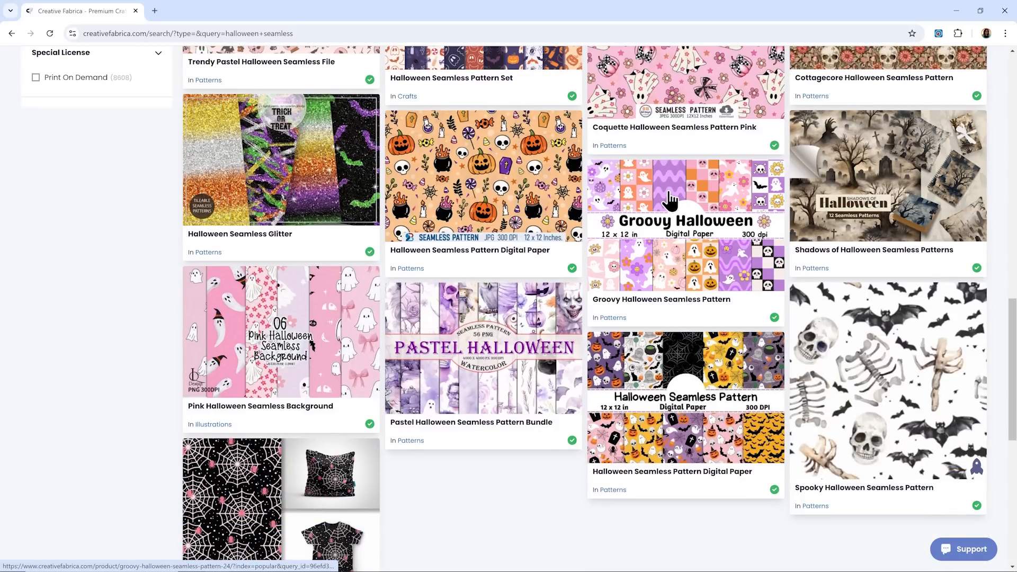
scroll(670, 200, down, 1)
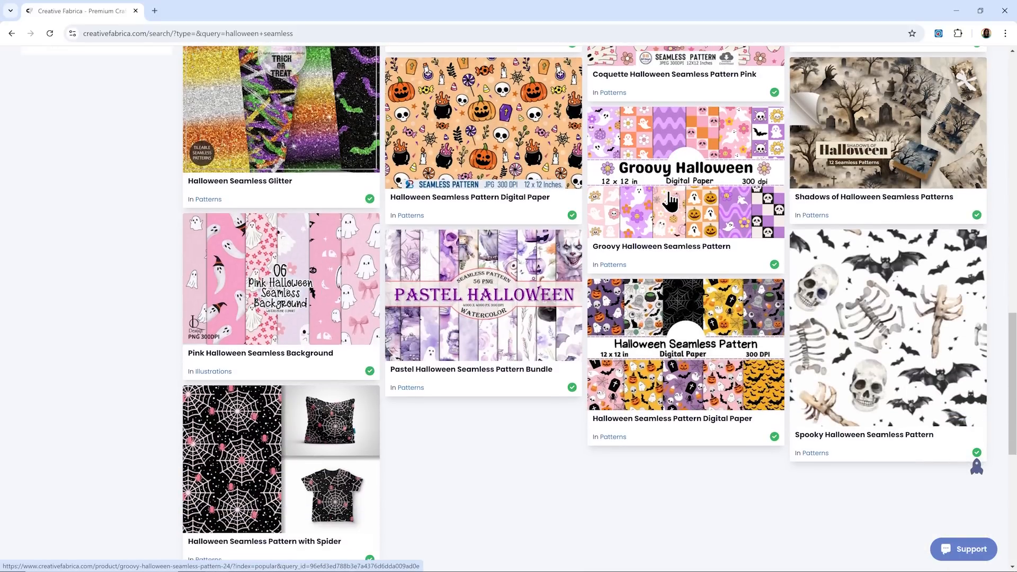
scroll(659, 200, down, 4)
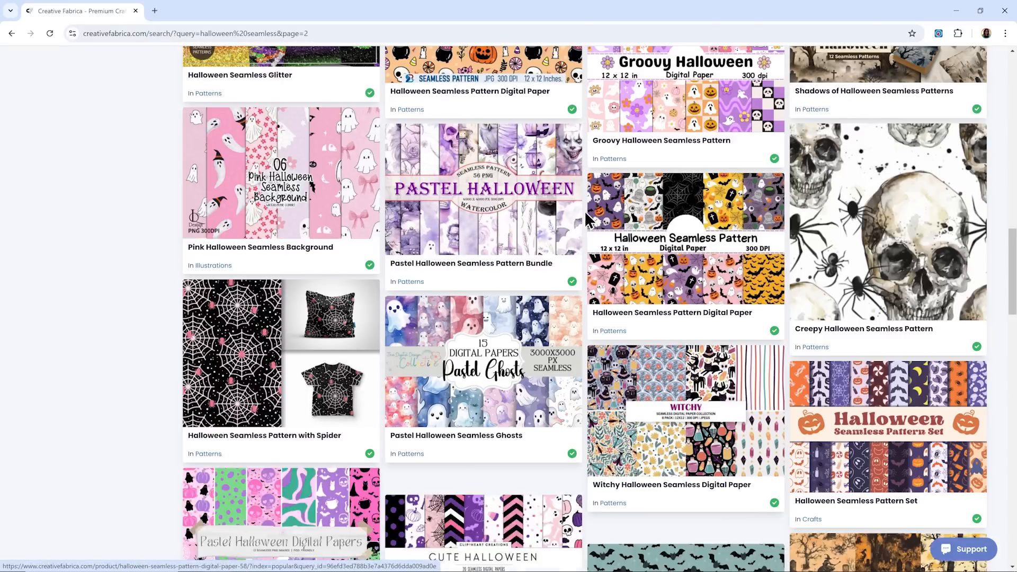
scroll(464, 242, down, 2)
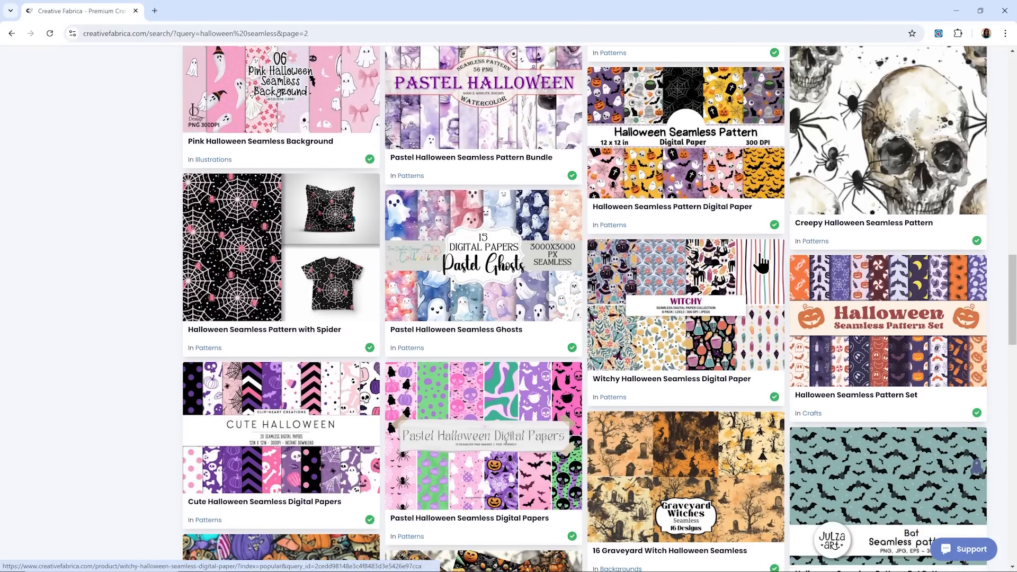
scroll(683, 272, down, 1)
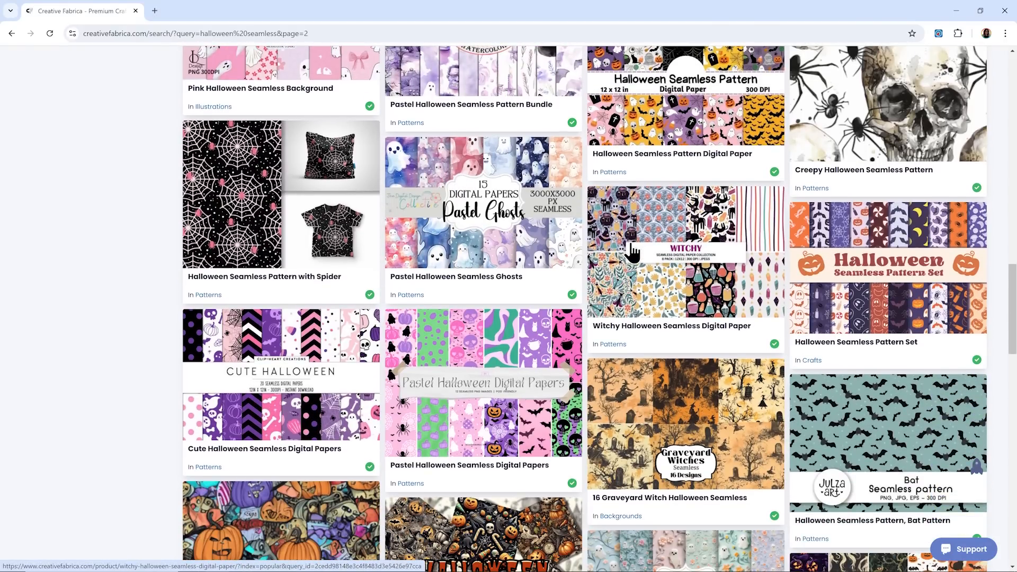
scroll(630, 260, down, 6)
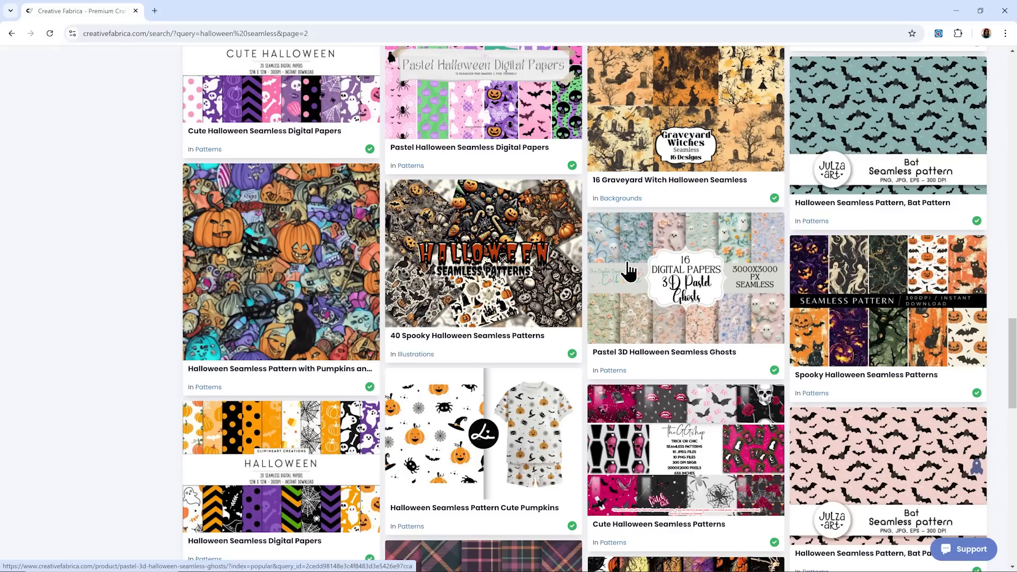
scroll(628, 271, down, 4)
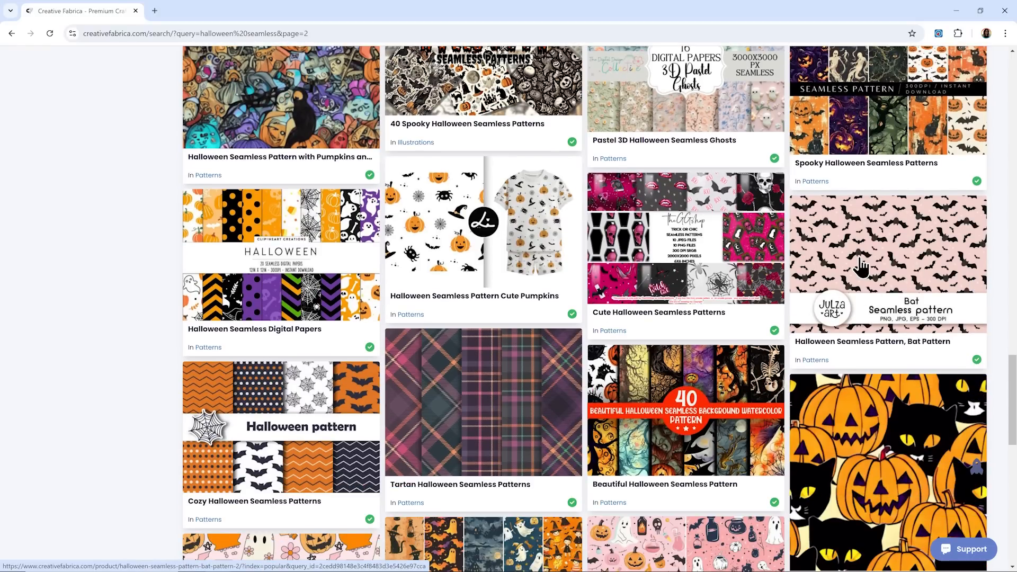
scroll(860, 268, up, 5)
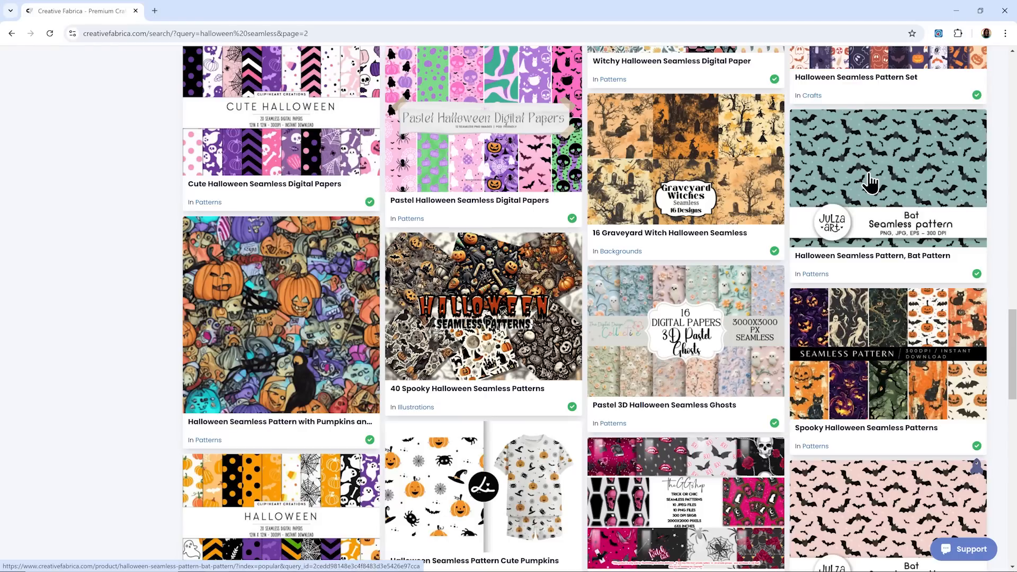
scroll(874, 196, up, 5)
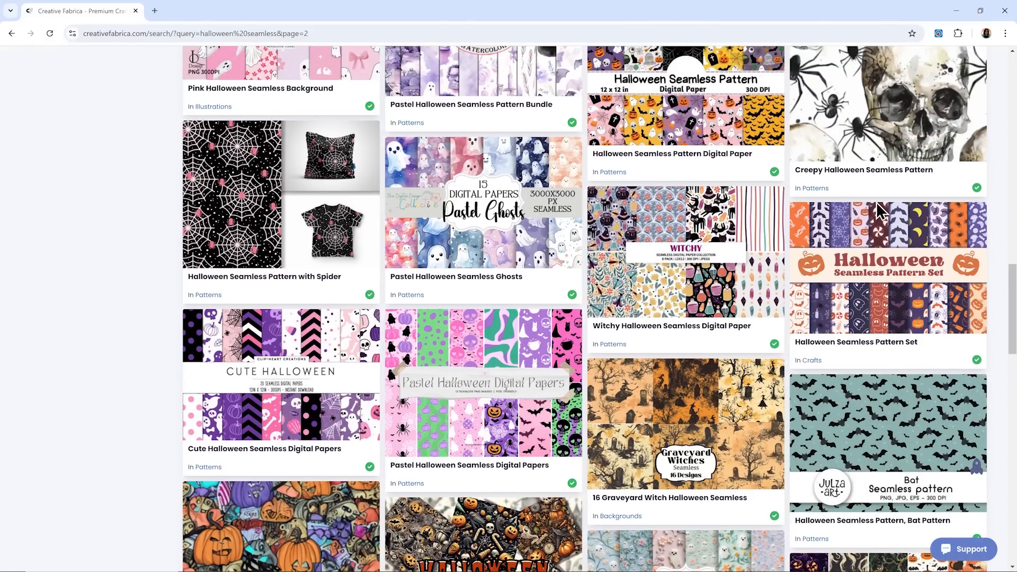
scroll(877, 211, up, 5)
scroll(875, 212, up, 3)
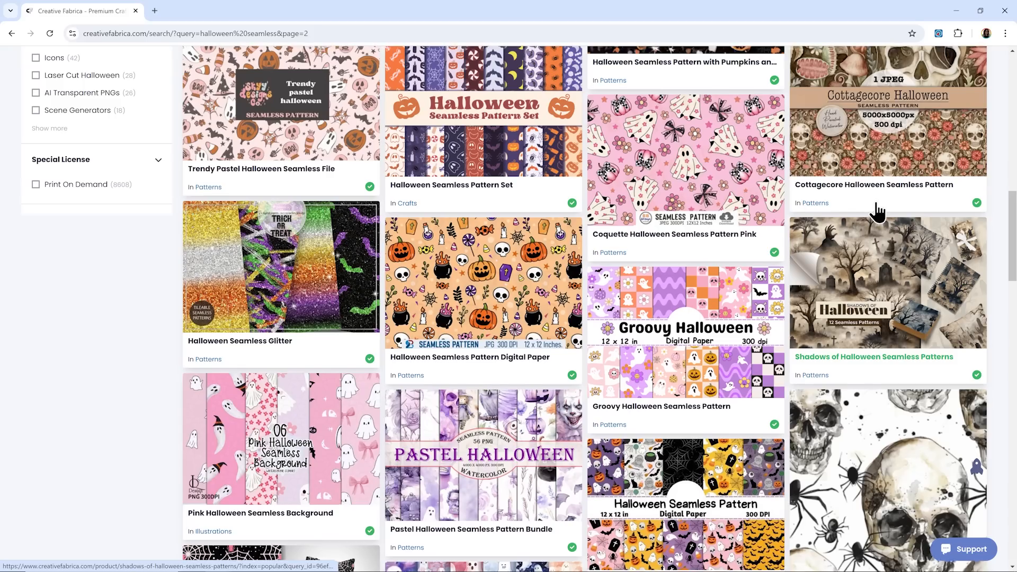
scroll(877, 211, up, 2)
scroll(871, 213, up, 4)
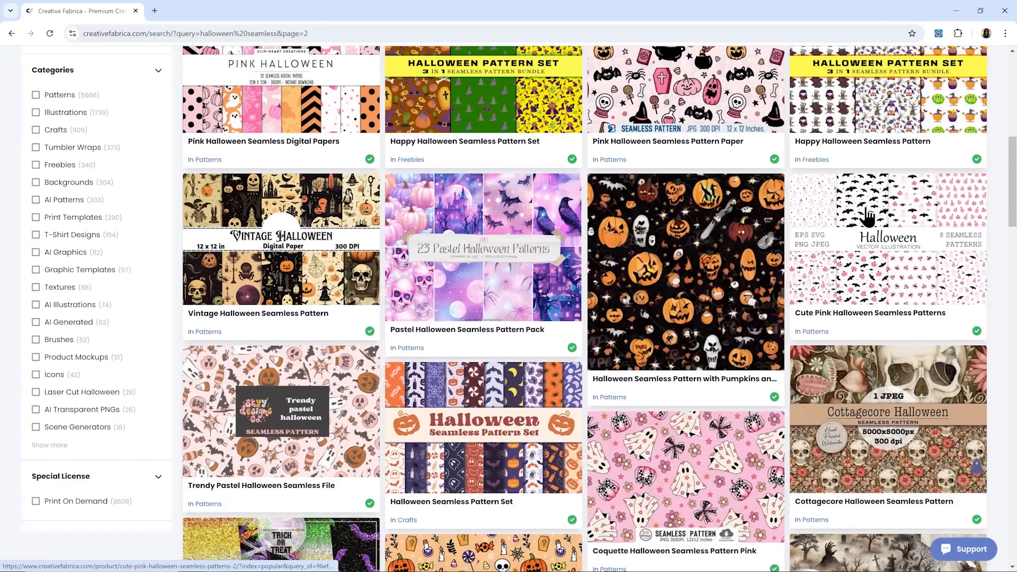
scroll(741, 239, up, 4)
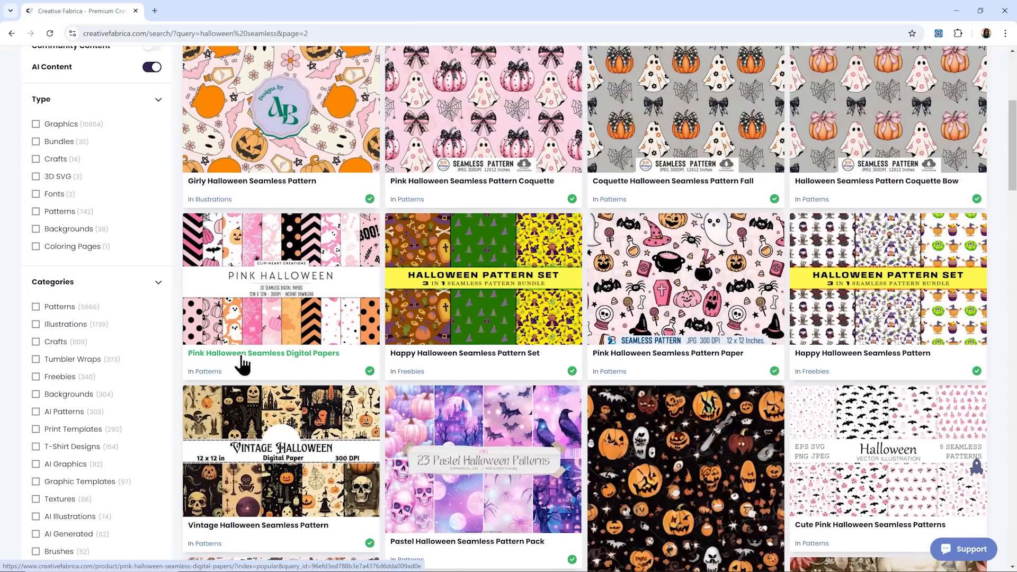
Open the product page of the Pink Halloween Seamless Digital Papers and look through it.
click(269, 281)
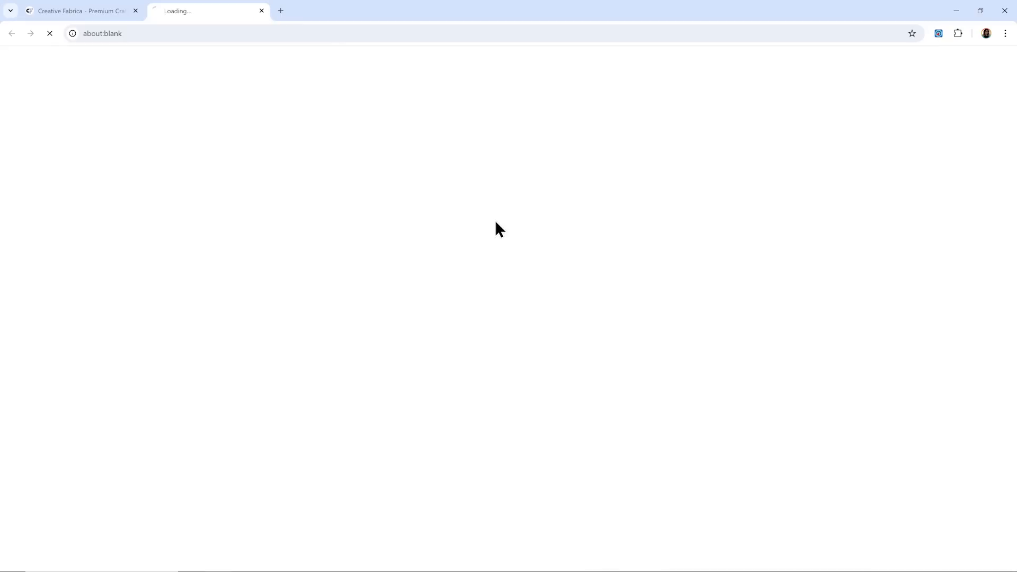
scroll(674, 238, down, 2)
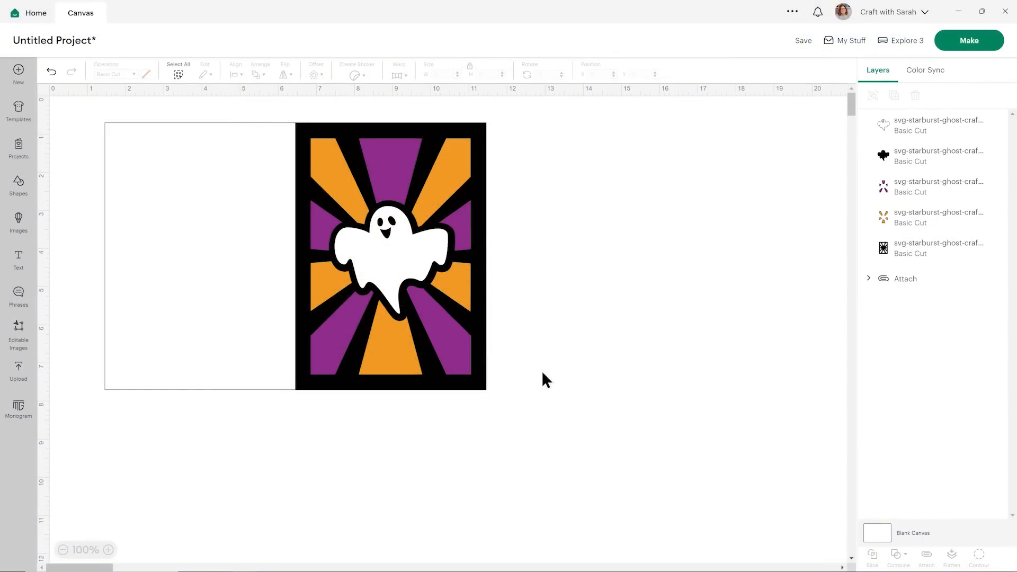
Upload the black-dotted orange paper Pink Hallowenn_CHC (15).jpg from the Pink Halloween Papers folder as a pattern fill.
click(29, 368)
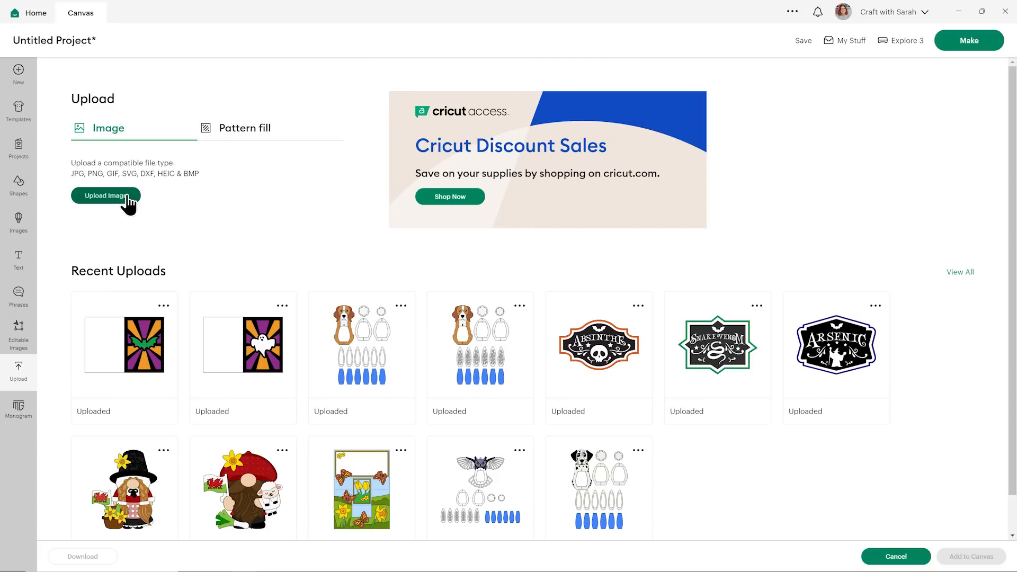
click(259, 137)
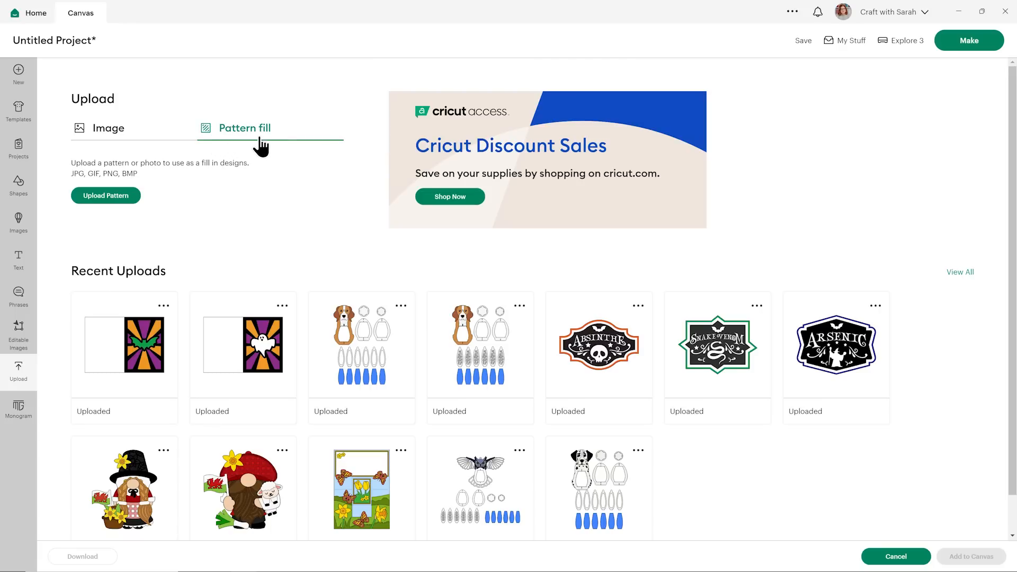
click(129, 200)
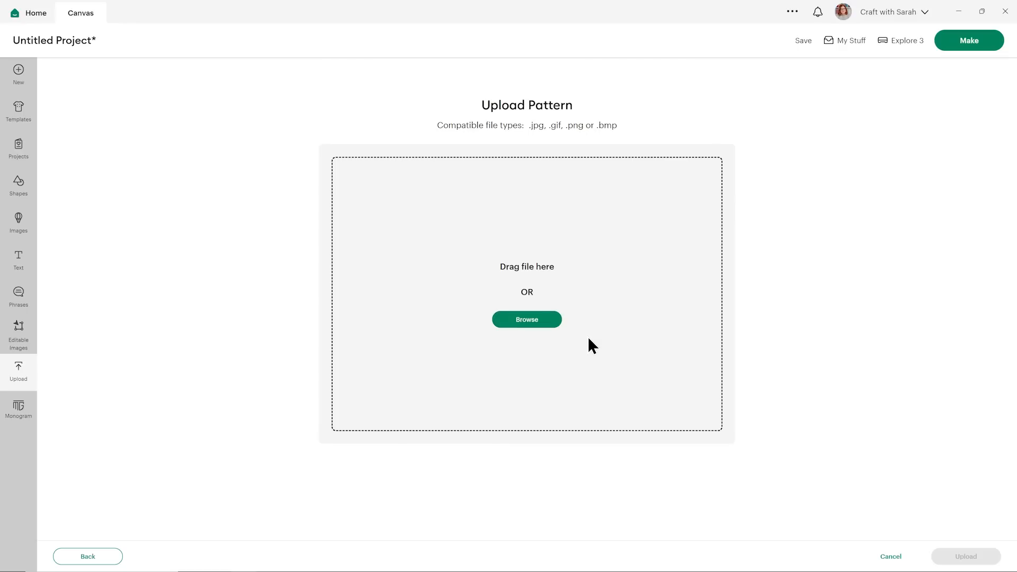
key(alt+Tab)
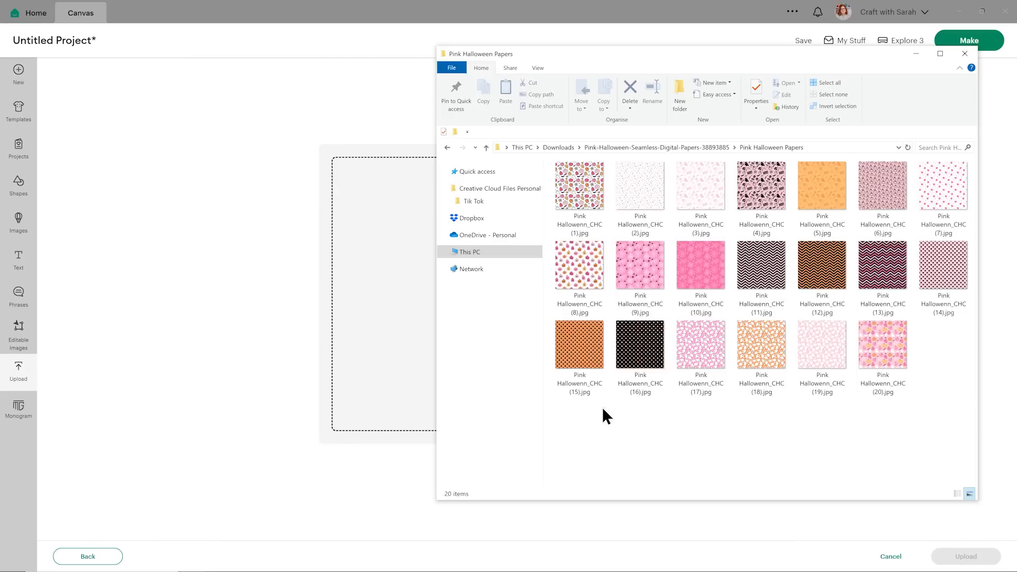
click(585, 346)
drag(584, 344, 379, 278)
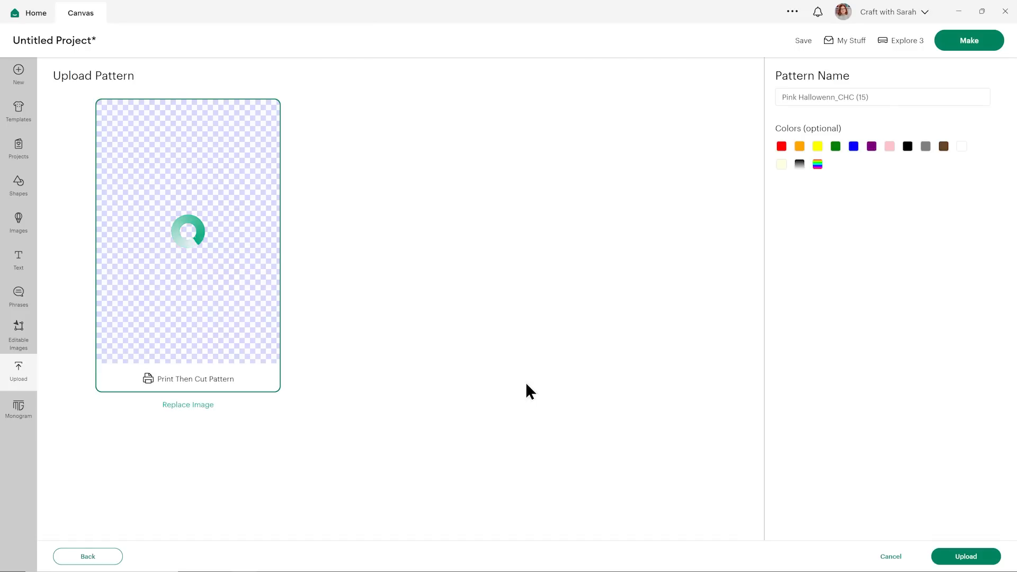
drag(872, 97, 761, 176)
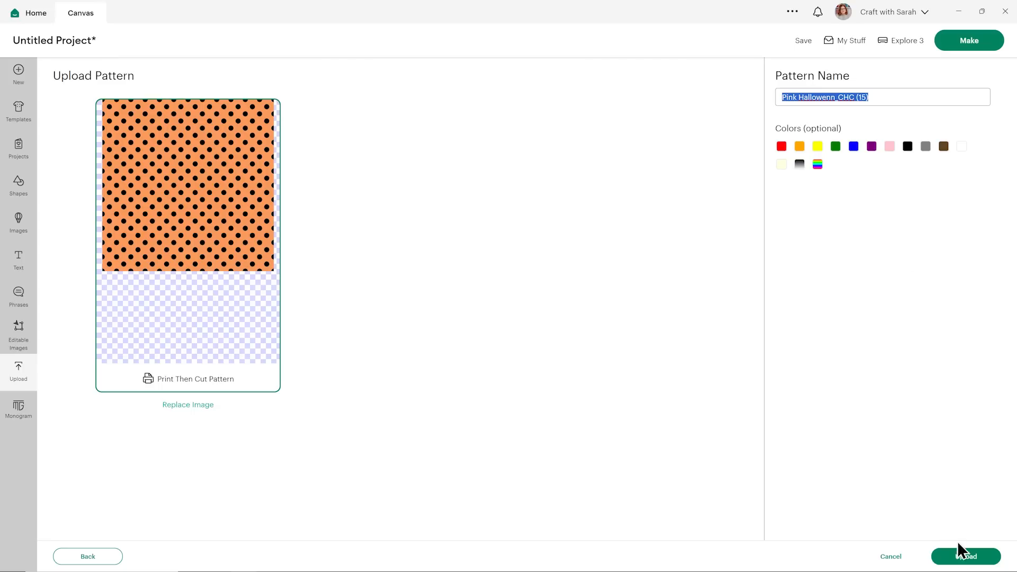
click(964, 556)
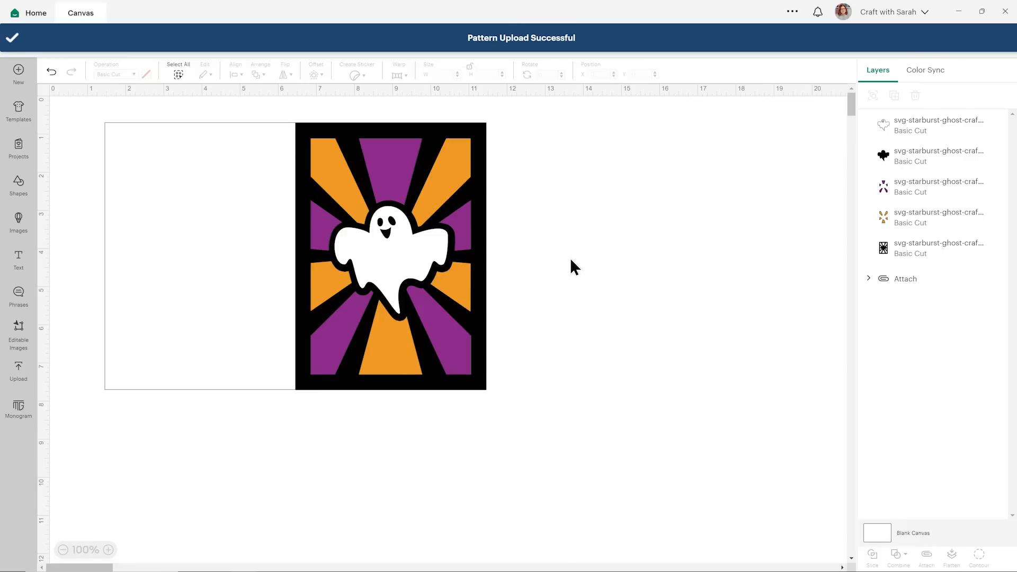
click(20, 373)
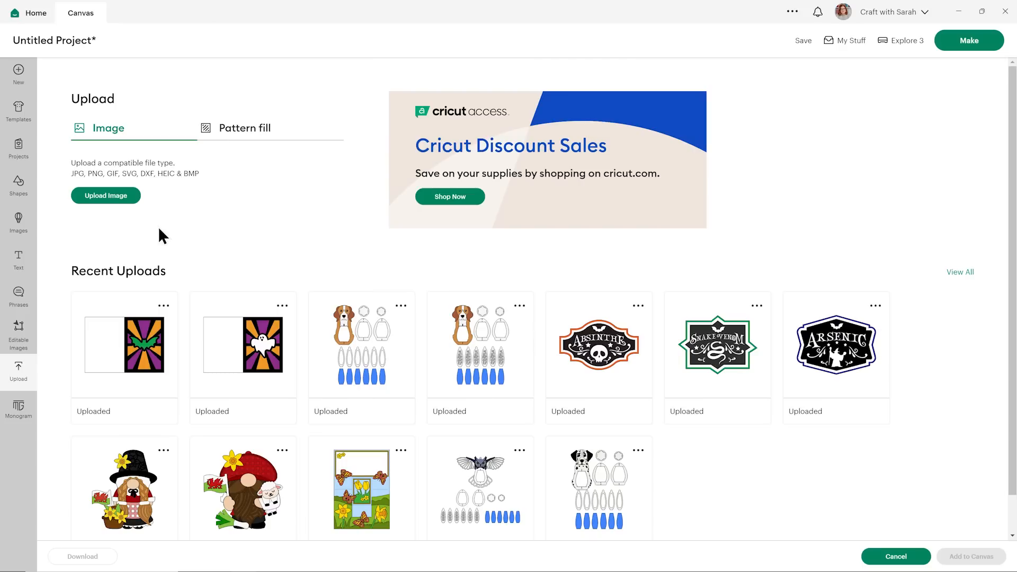
click(15, 370)
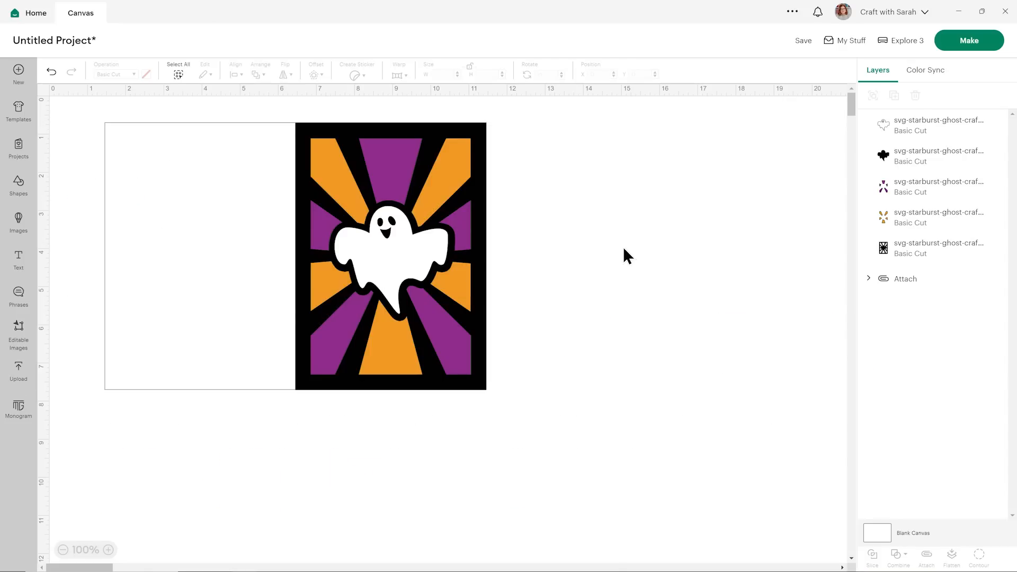
Change the purple rays layer to Print Then Cut and set its print type to Pattern.
click(399, 154)
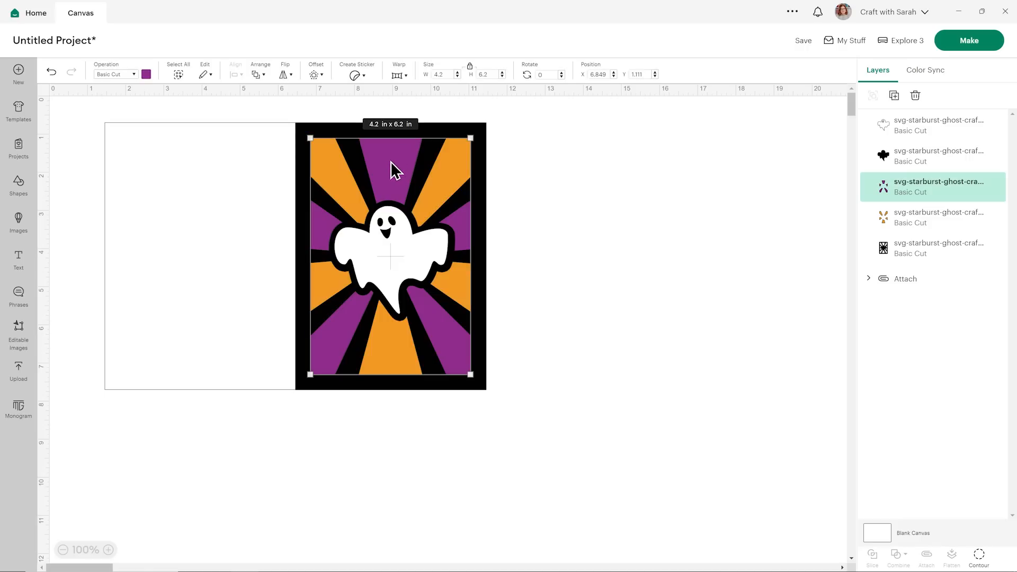
click(123, 74)
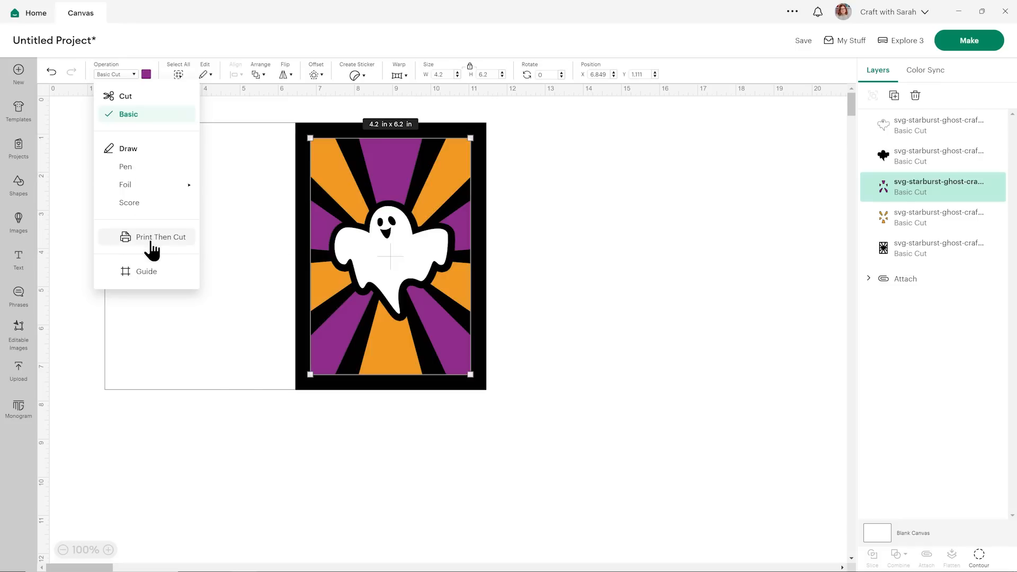
click(152, 241)
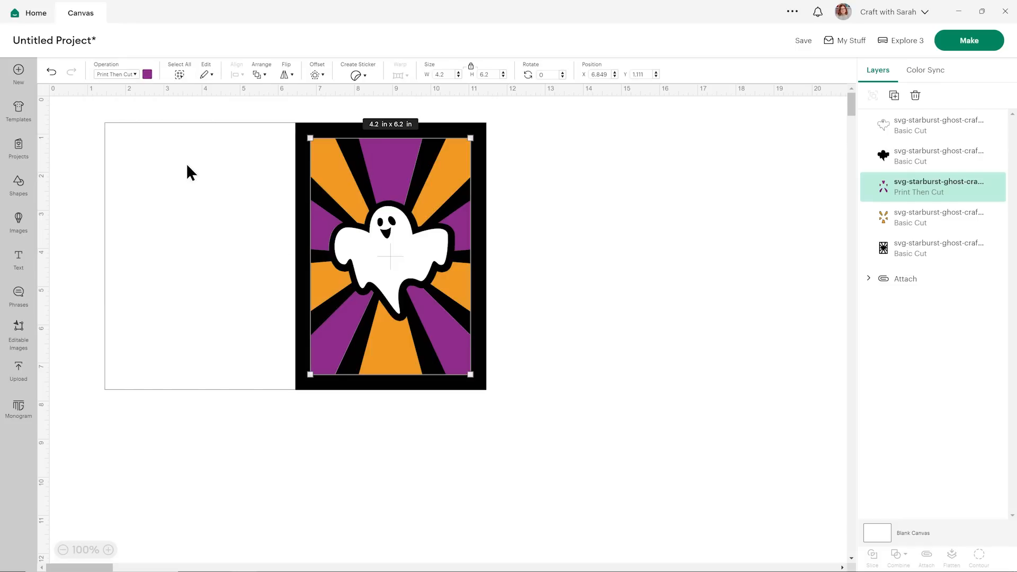
click(148, 76)
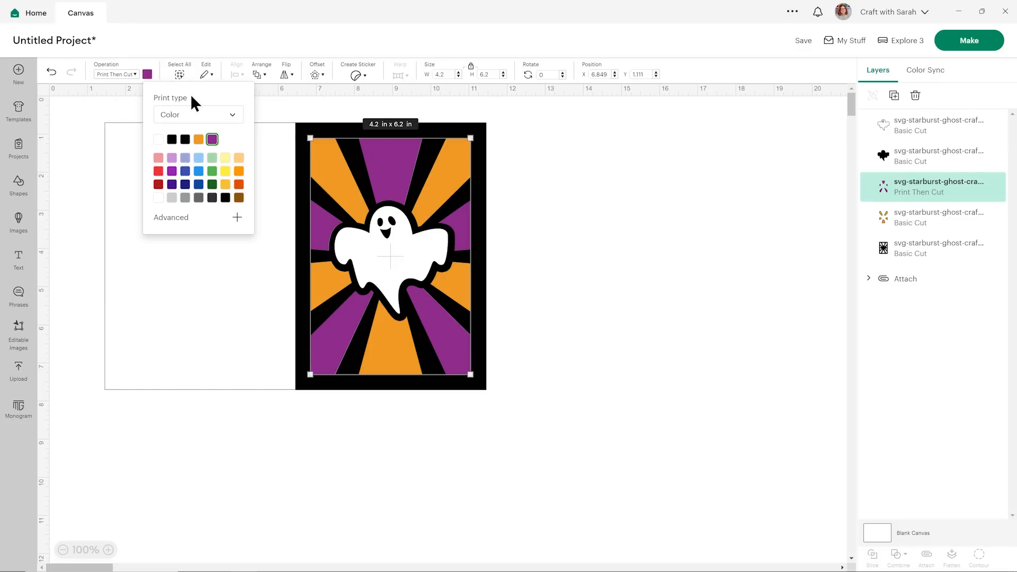
click(239, 115)
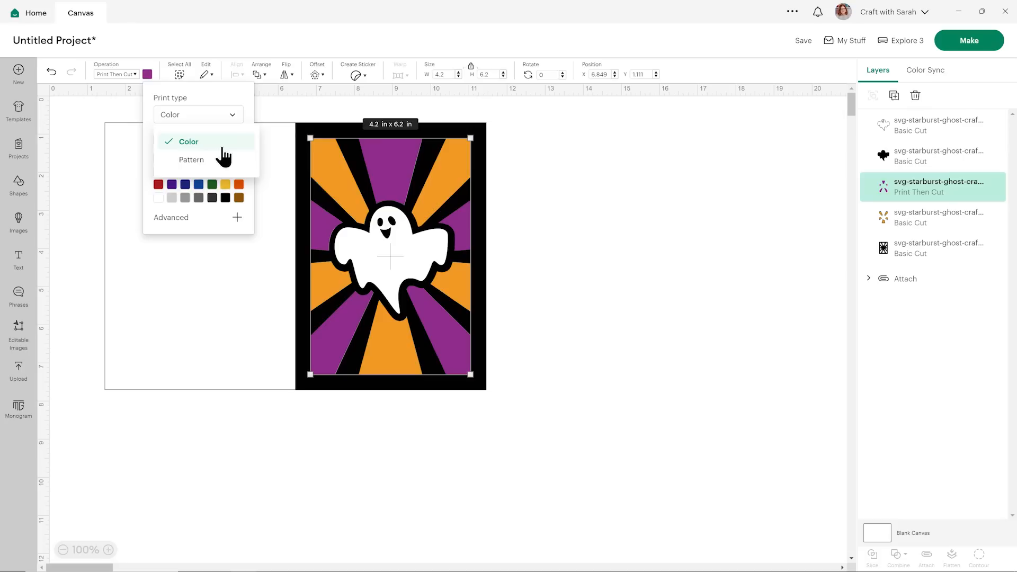
click(223, 154)
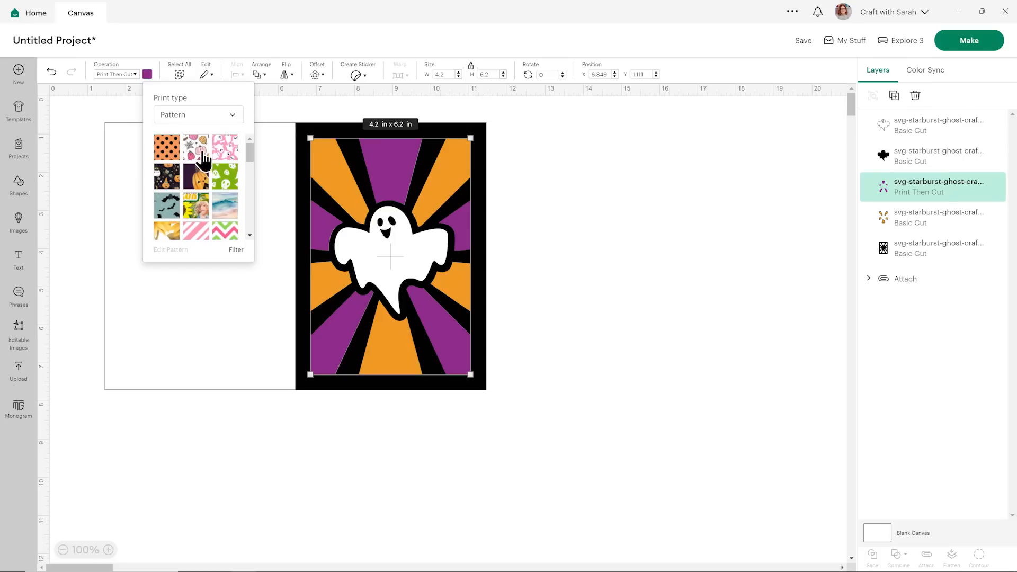
Fill the purple rays layer with the uploaded orange pattern with black dots.
scroll(215, 181, down, 15)
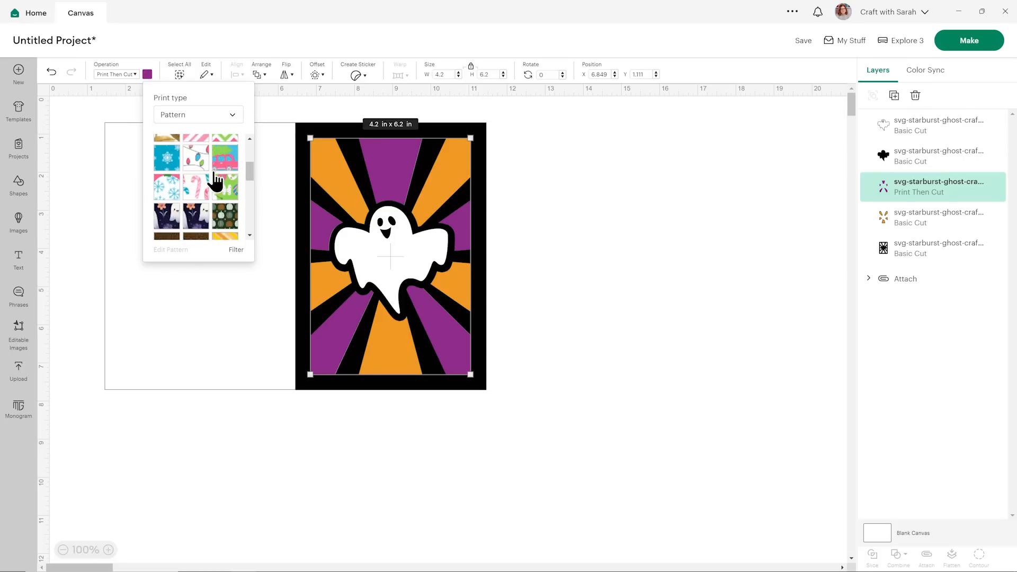
scroll(216, 181, up, 15)
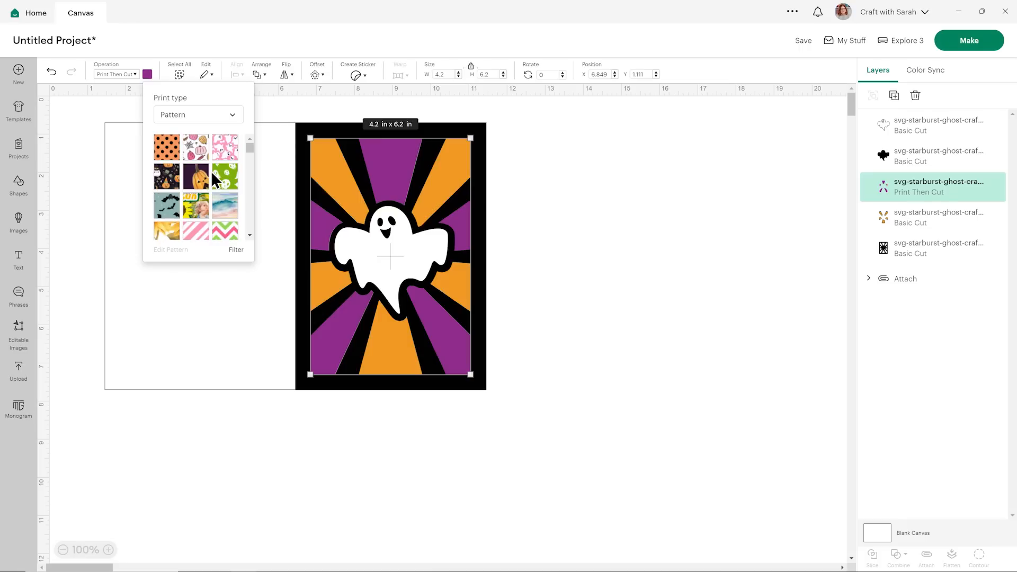
click(165, 154)
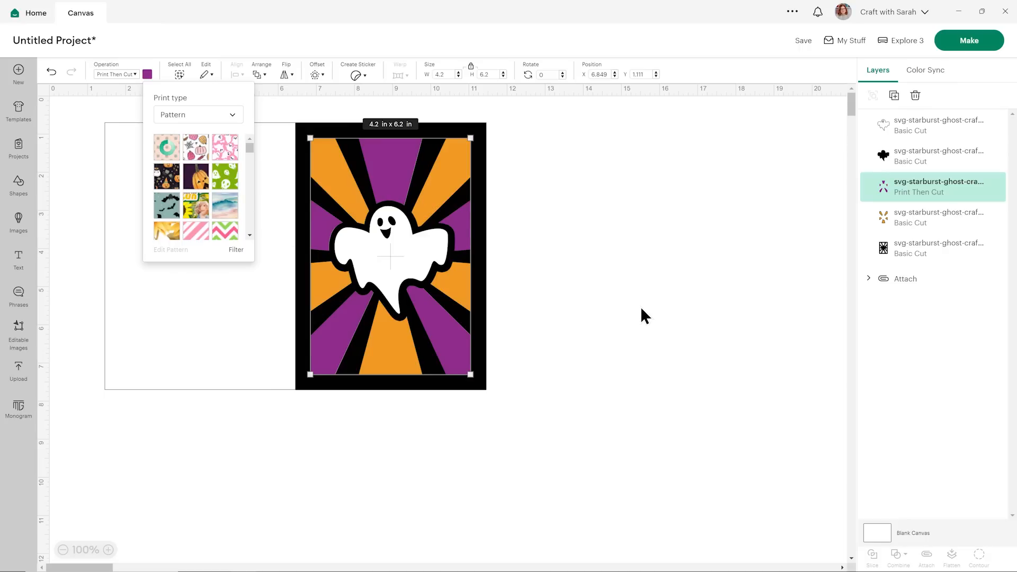
click(595, 211)
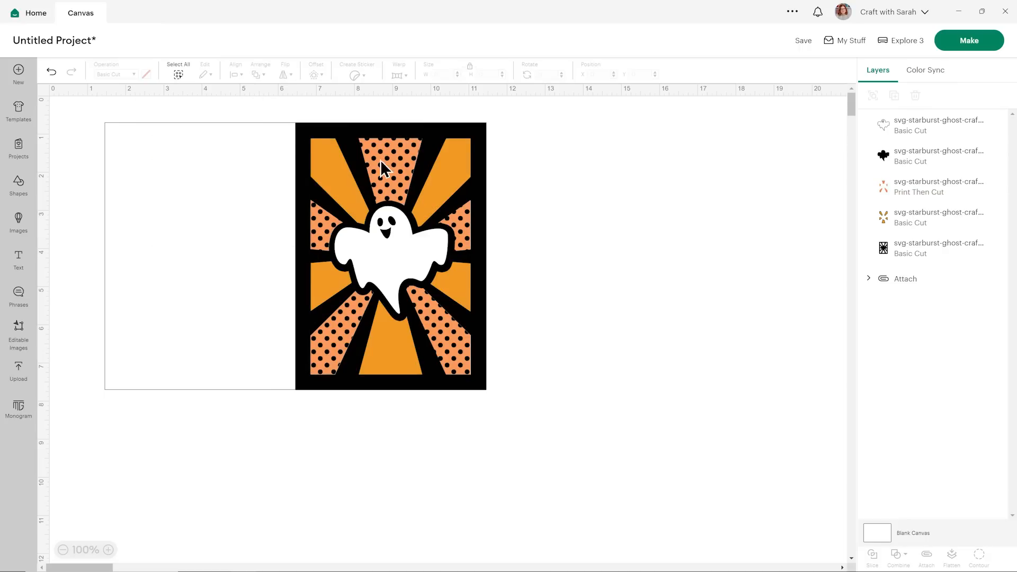
Move the dotted rays layer clear of the card and replace its fill with the pink ghost pattern.
drag(385, 168, 609, 169)
click(761, 206)
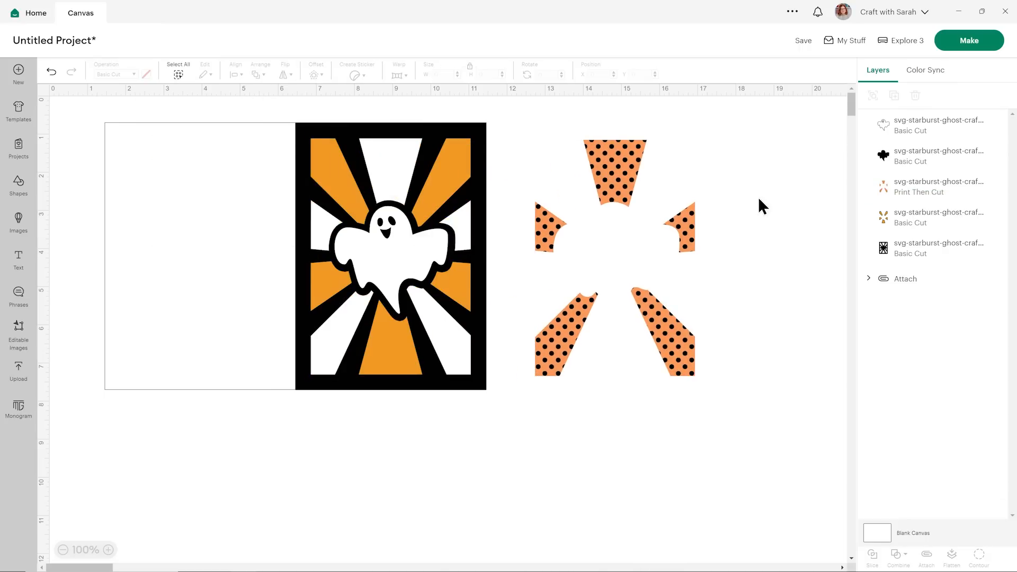
click(614, 175)
click(147, 74)
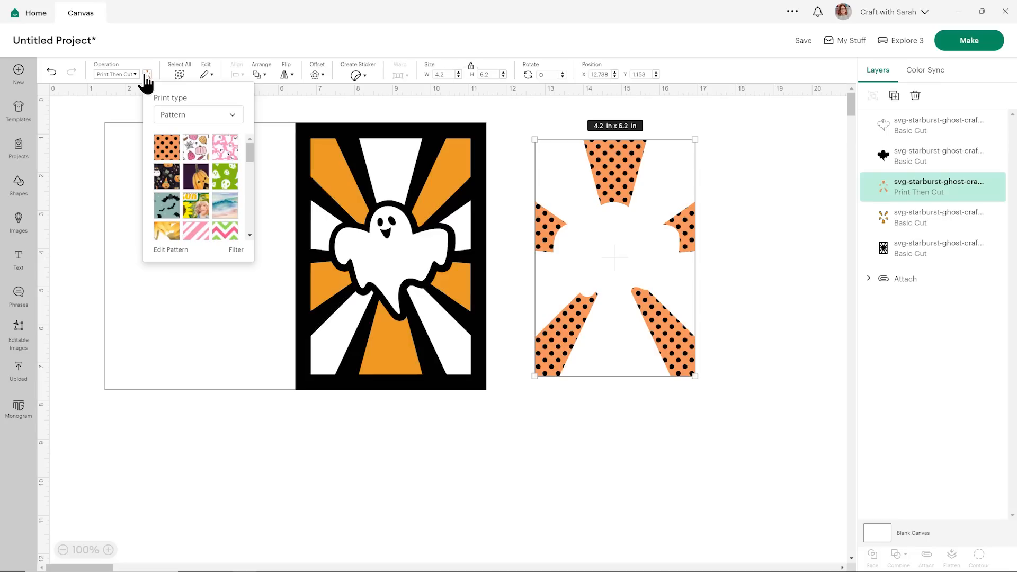
click(221, 138)
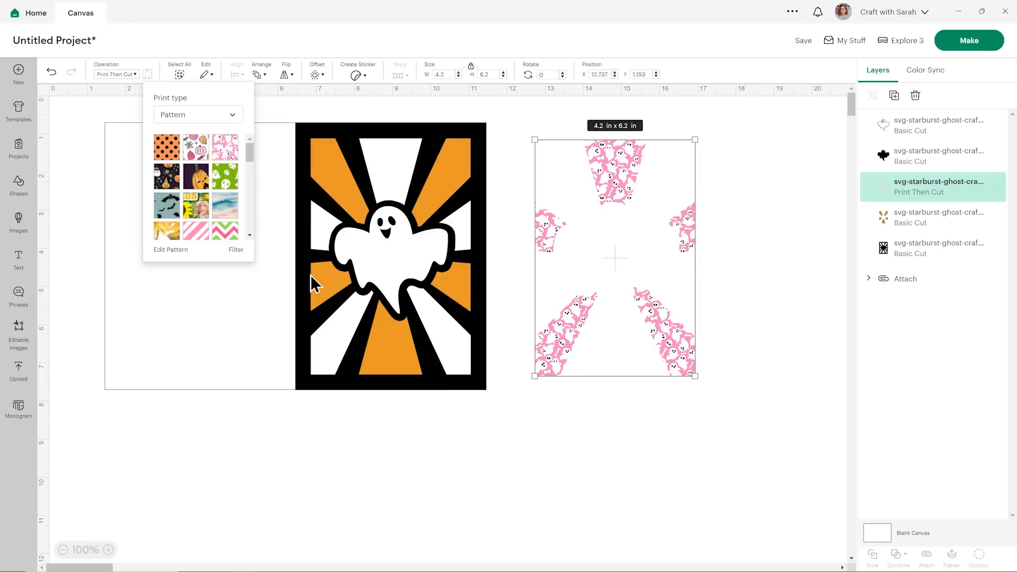
Look at the pink ghost paper Pink Hallowenn_CHC (17).jpg in the Pink Halloween Papers folder.
key(alt+Tab)
click(707, 361)
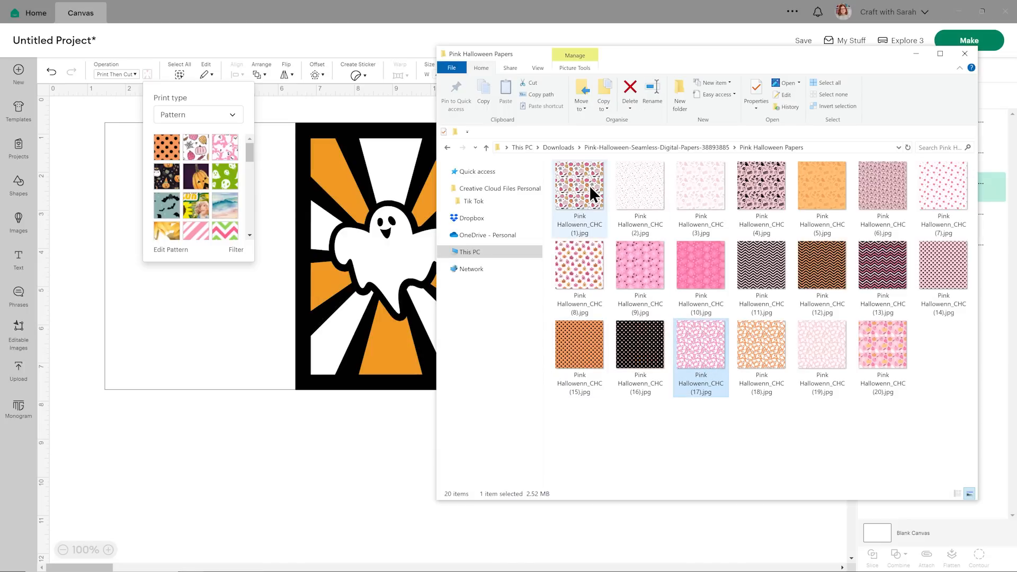
key(alt+Tab)
Move the pink ghost rays layer back into the openings of the black frame.
drag(611, 166, 389, 174)
click(573, 247)
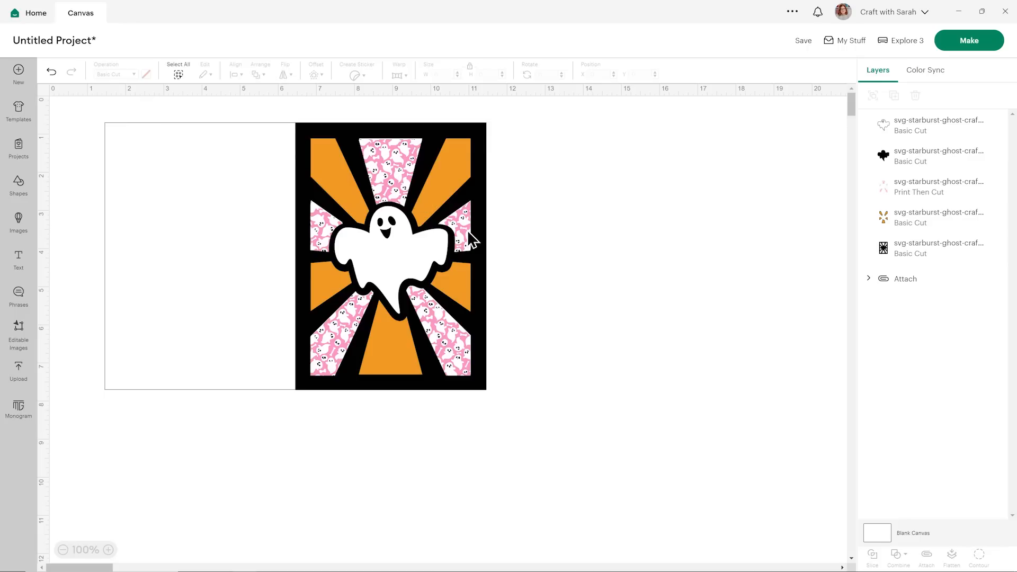
drag(404, 139, 403, 138)
click(568, 274)
Try scaling the pink ghost pattern on the rays layer to 300, and undo the change.
click(926, 197)
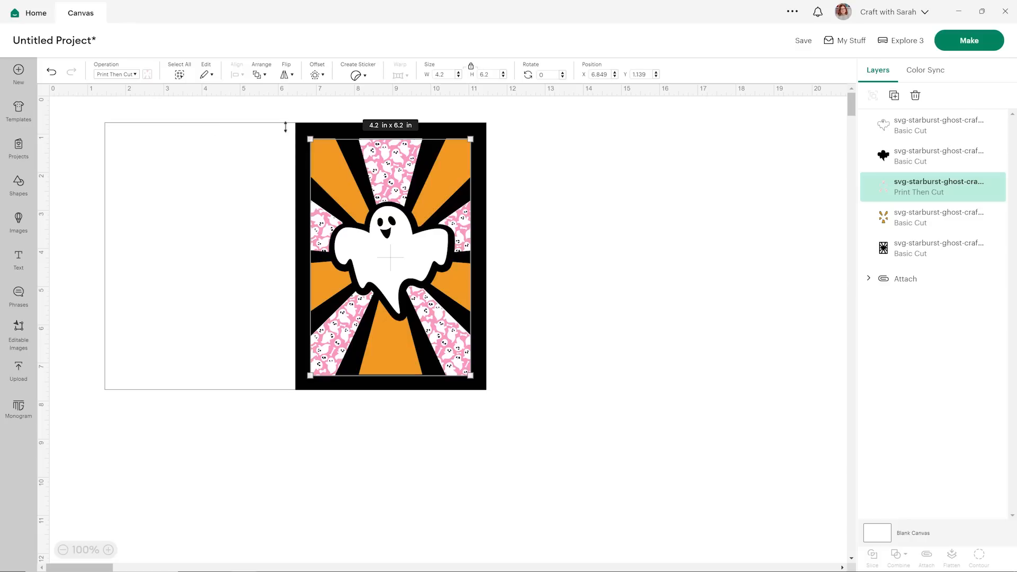
click(148, 75)
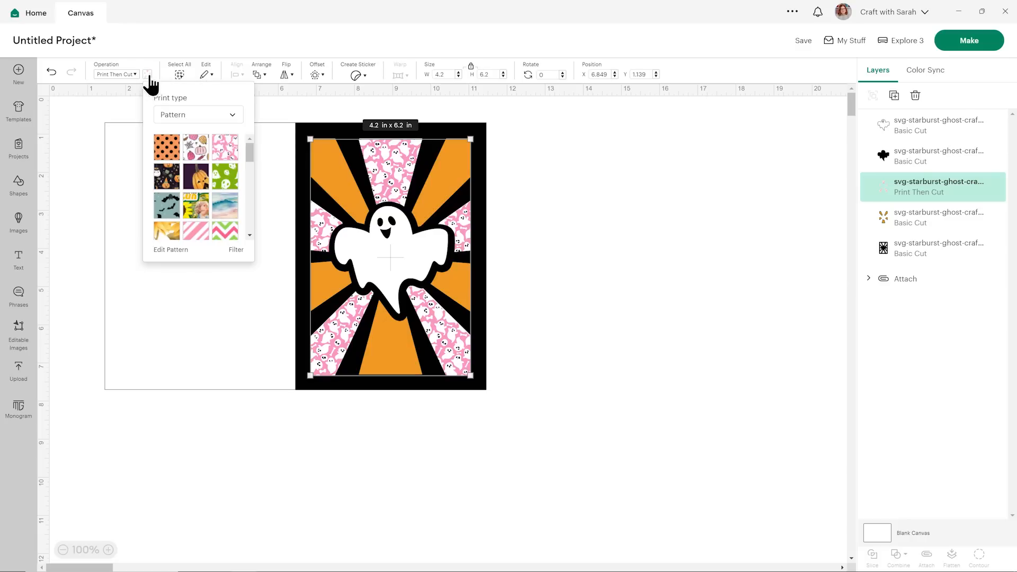
click(171, 250)
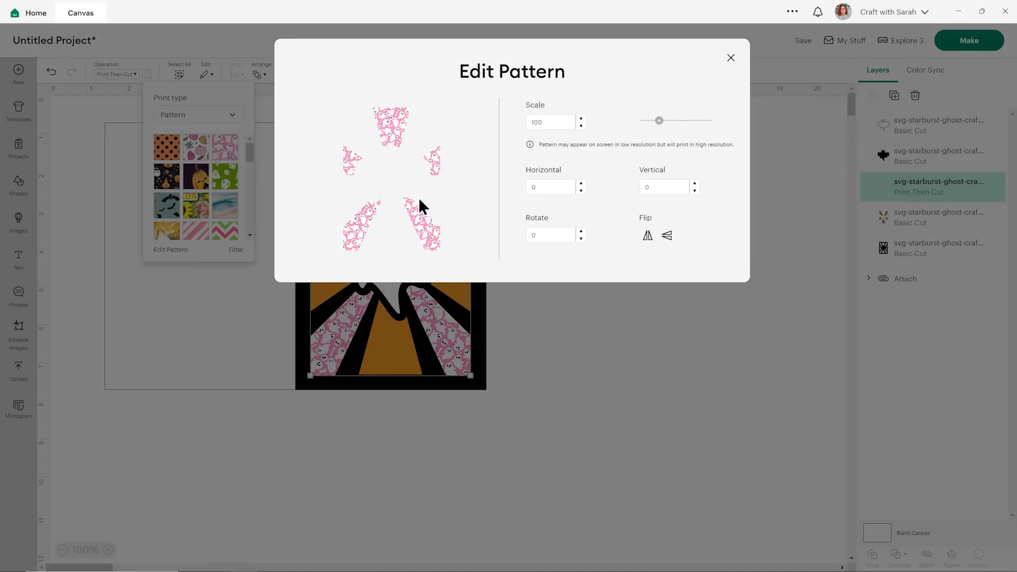
drag(662, 121, 692, 120)
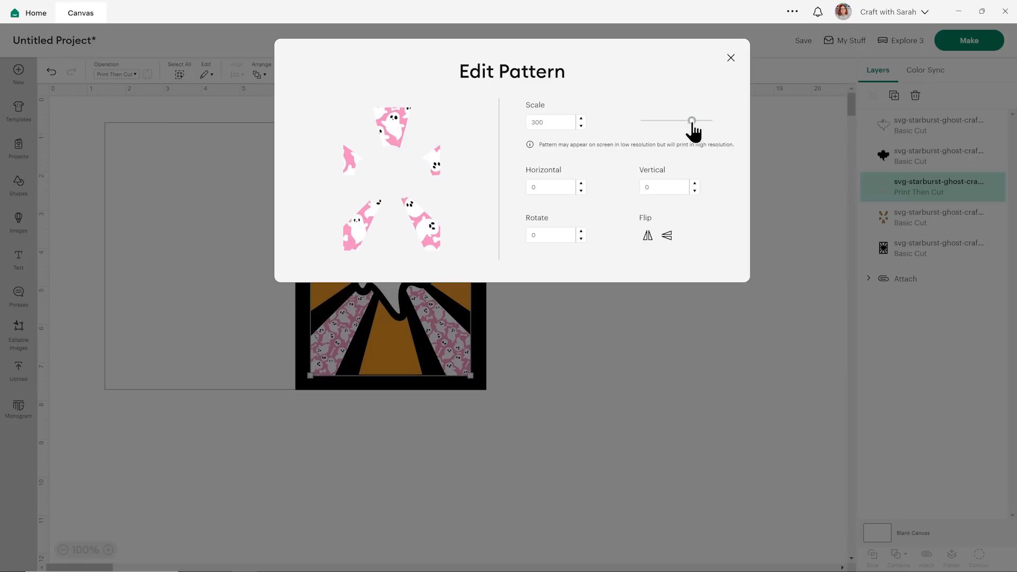
click(730, 58)
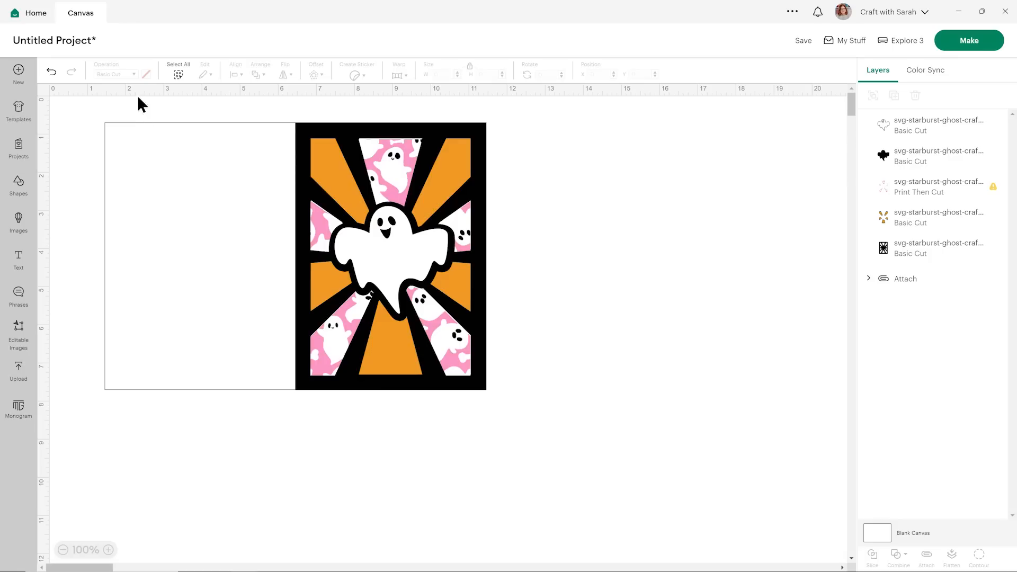
click(55, 73)
Nudge the pink ghost rays layer up to Y 1.111 to align it with the black frame.
click(396, 161)
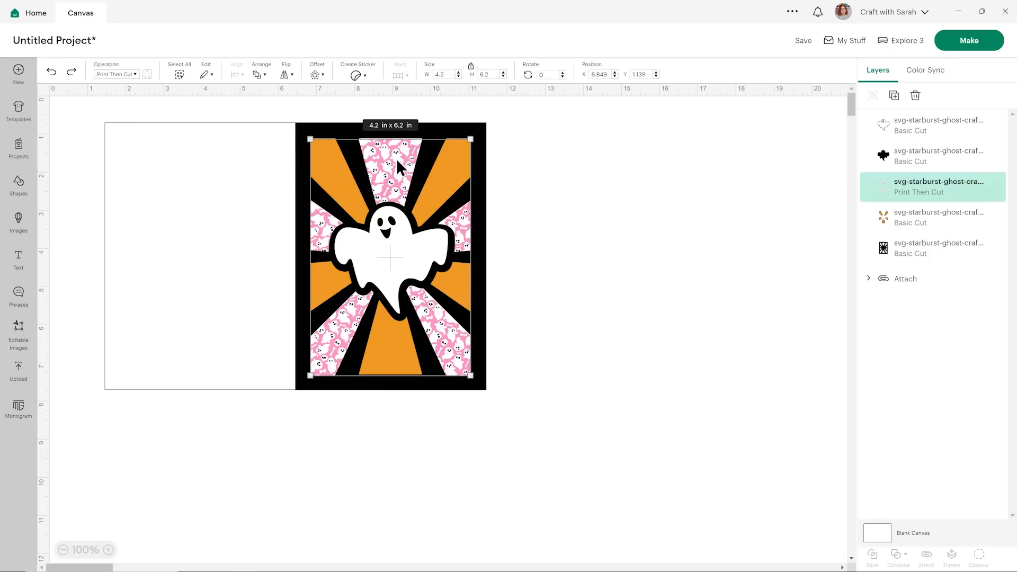
click(623, 230)
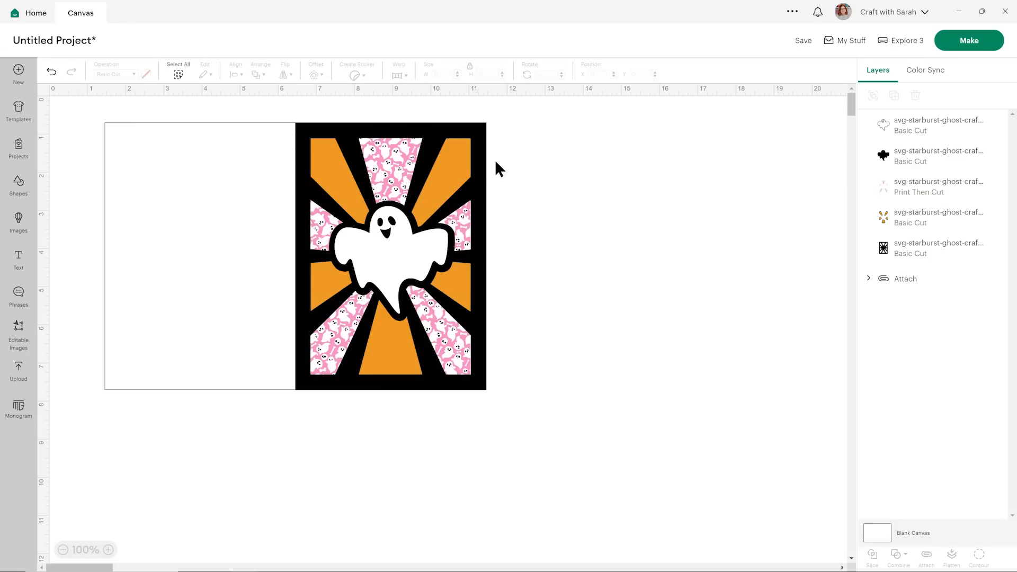
Change the orange rays layer to Print Then Cut and fill it with the pink and orange pumpkin pattern.
click(458, 158)
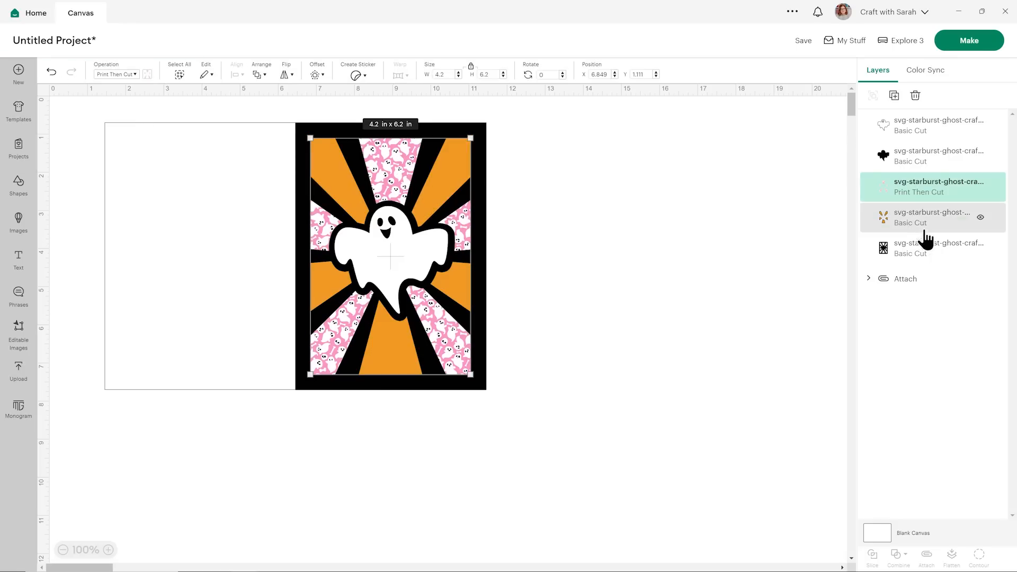
click(906, 229)
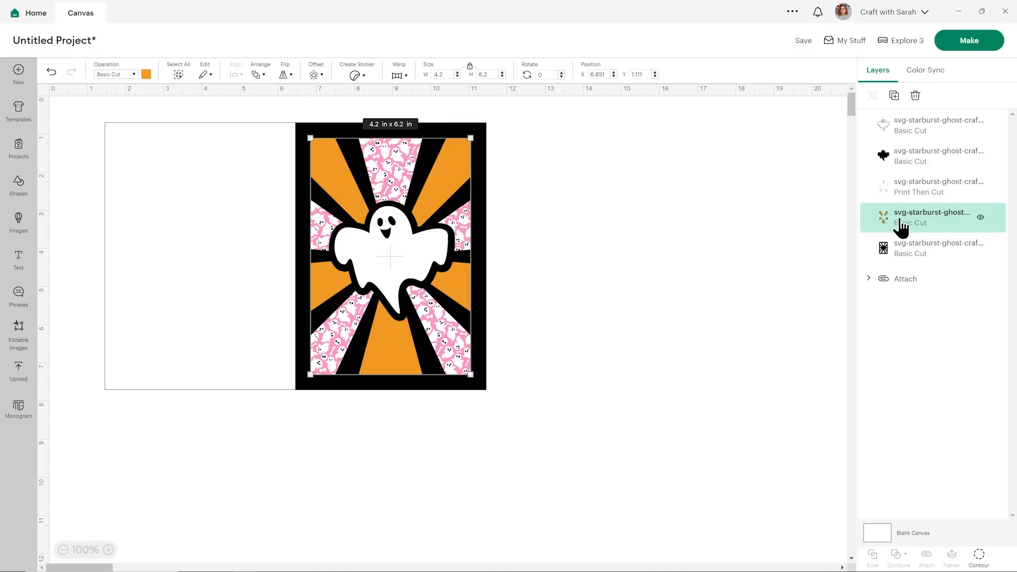
click(124, 74)
click(159, 238)
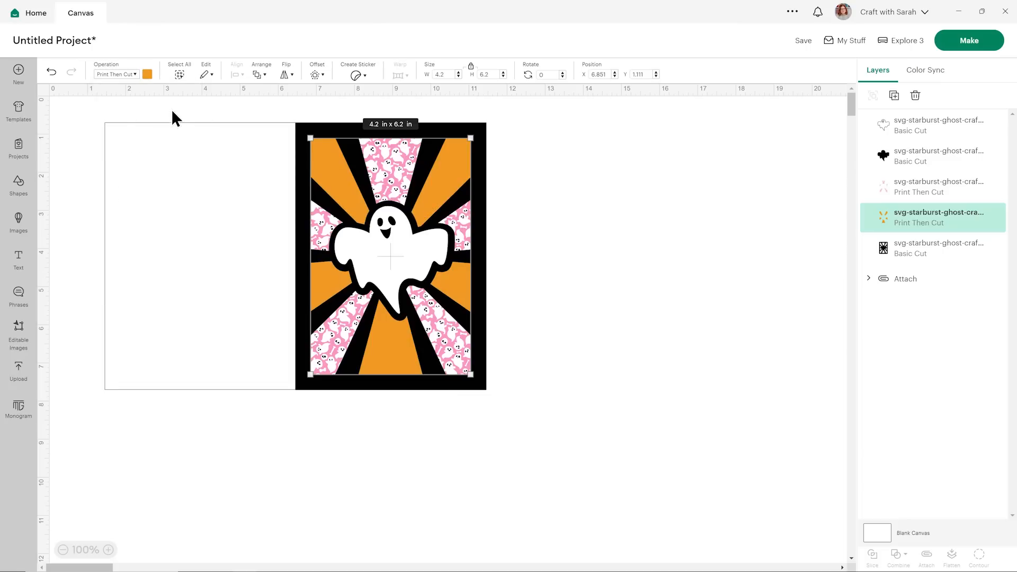
click(147, 75)
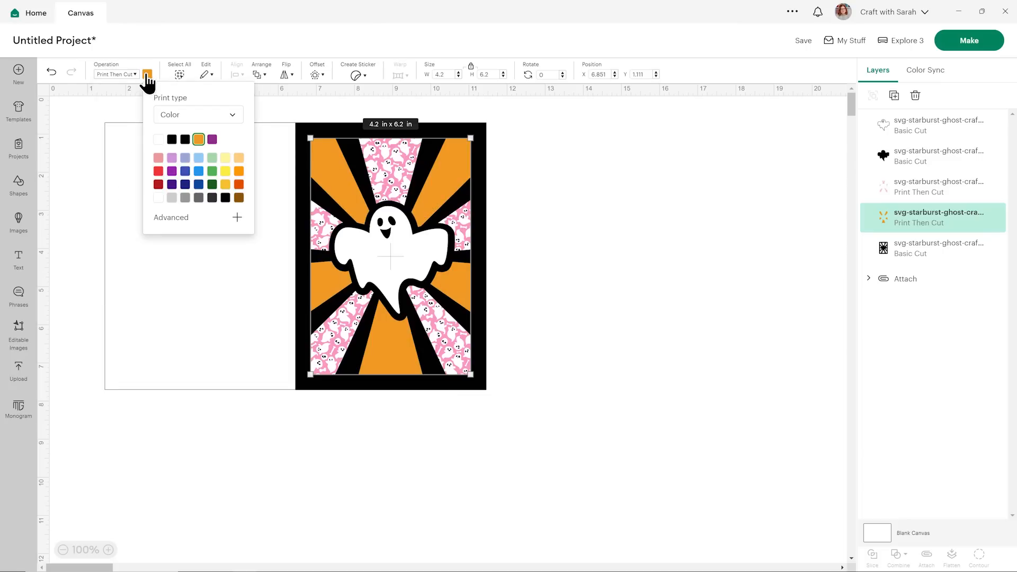
click(233, 115)
click(210, 161)
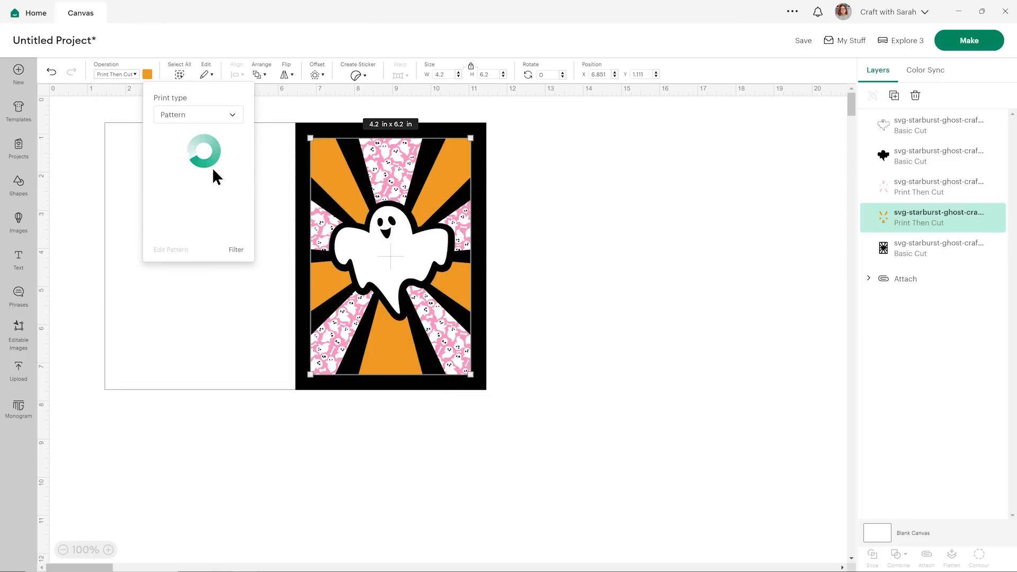
click(203, 157)
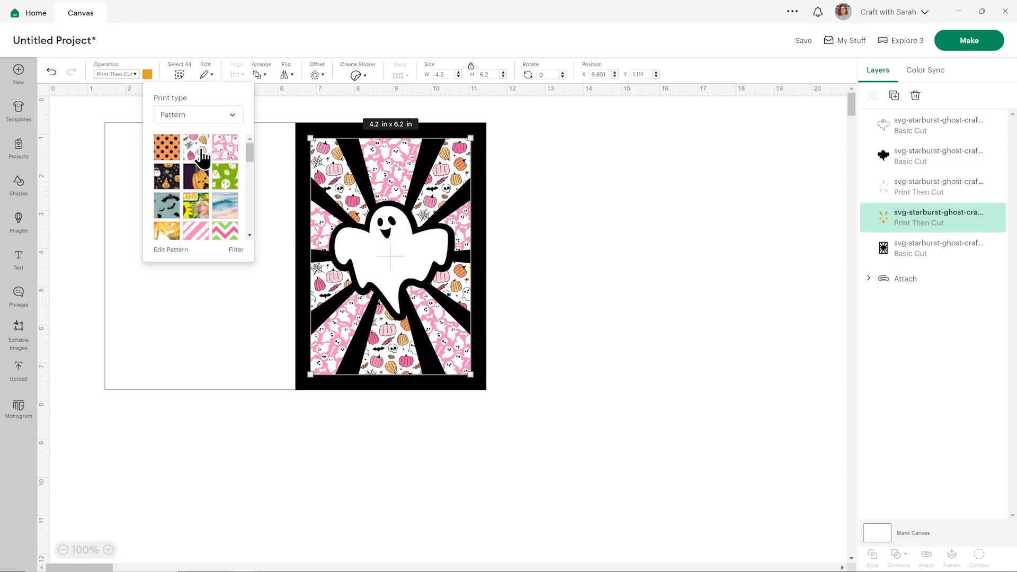
click(696, 251)
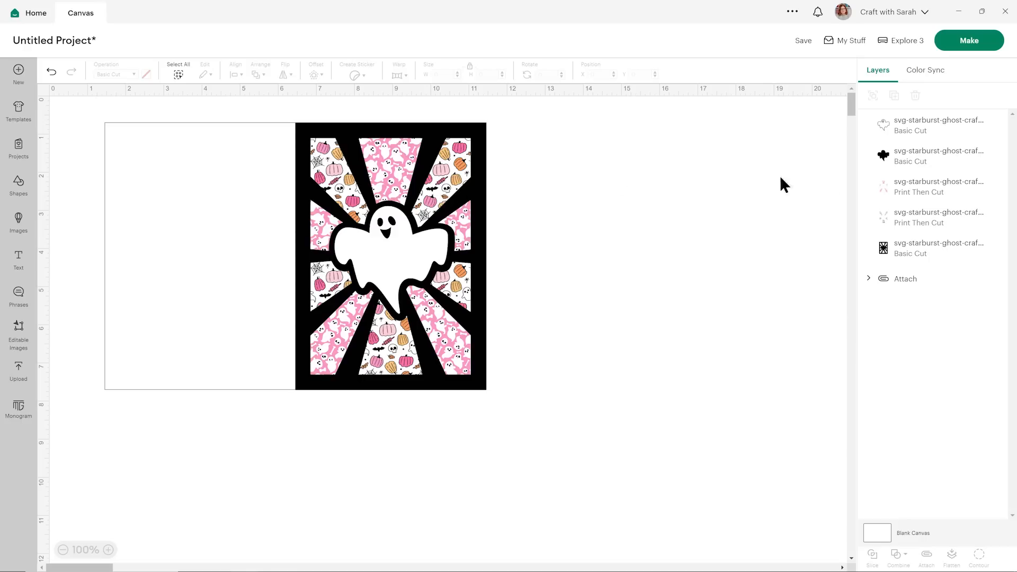
Scale the pumpkin pattern on the rays layer to 74.
click(900, 217)
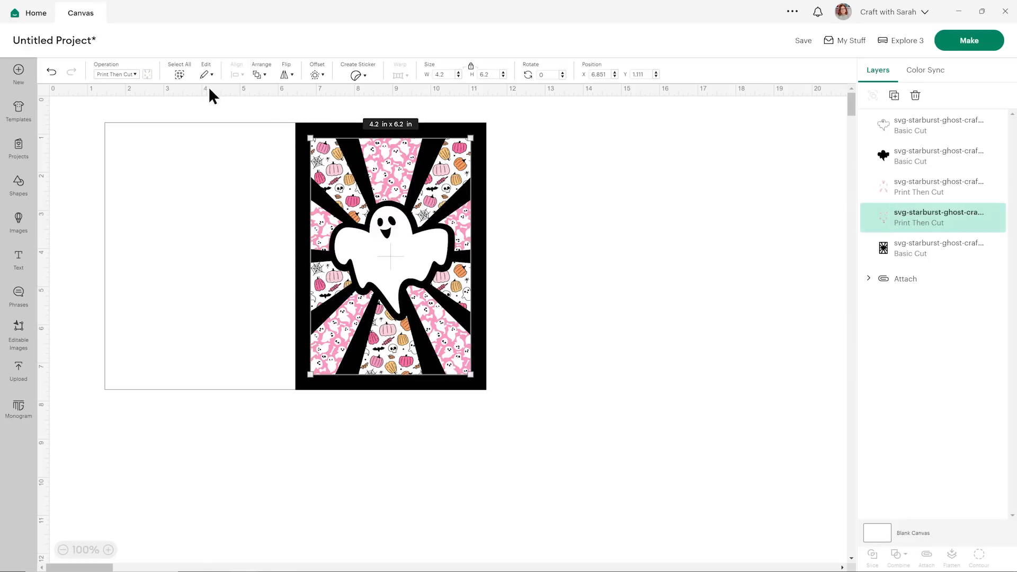
click(147, 74)
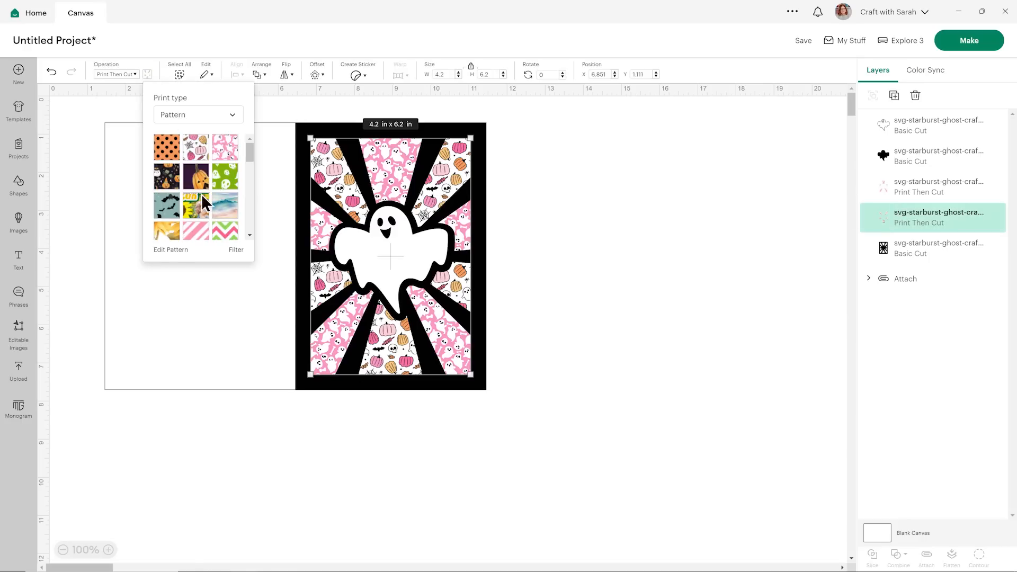
click(169, 250)
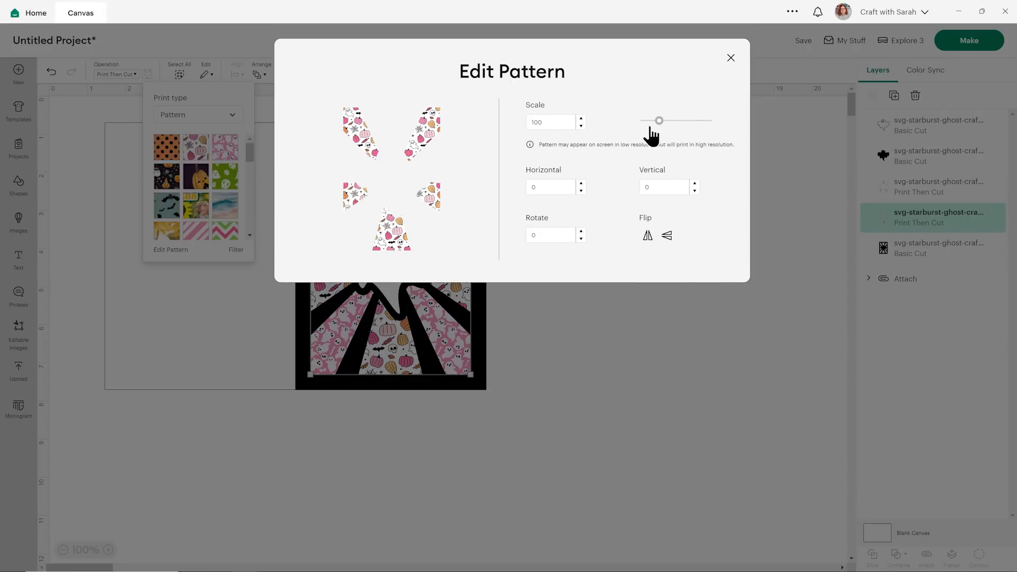
drag(659, 121, 655, 122)
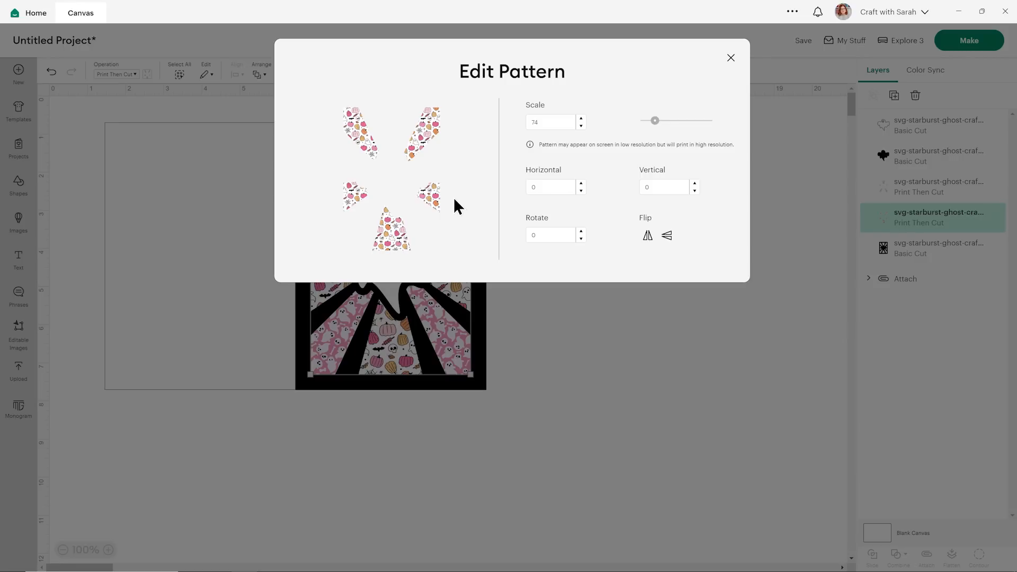
click(731, 57)
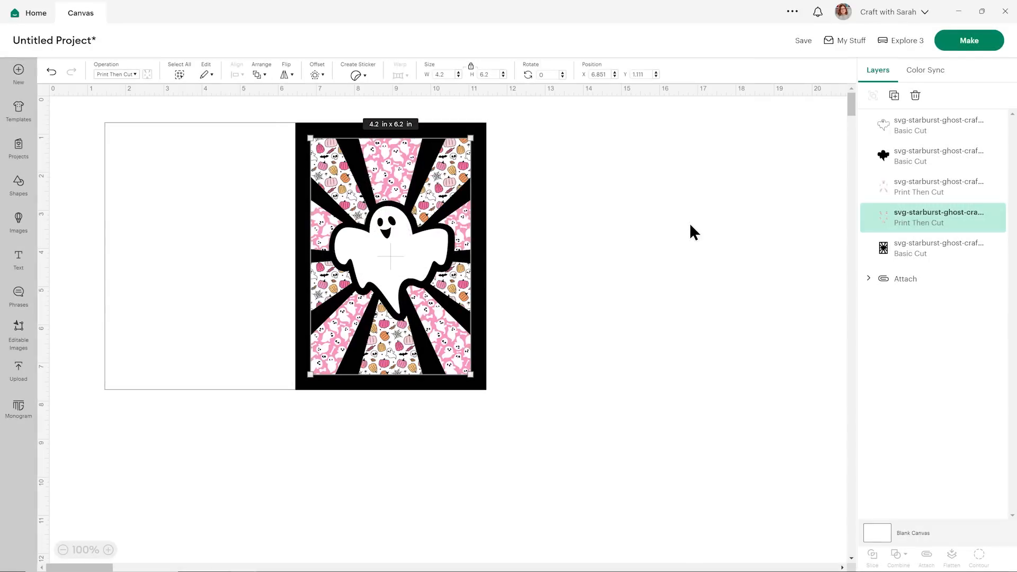
click(690, 226)
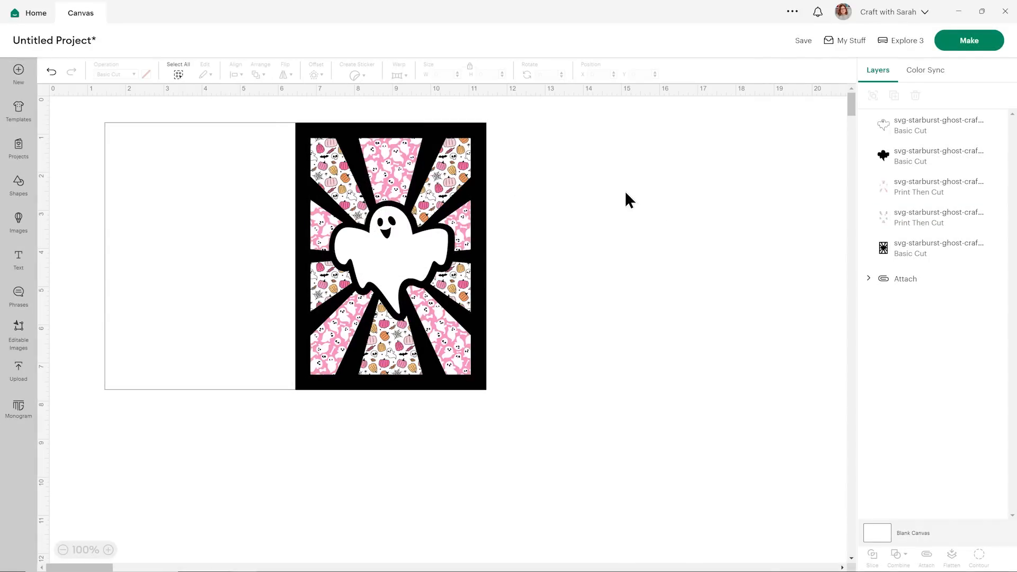
Recolor the black starburst frame layer to the custom bright pink #e21d9f.
click(920, 258)
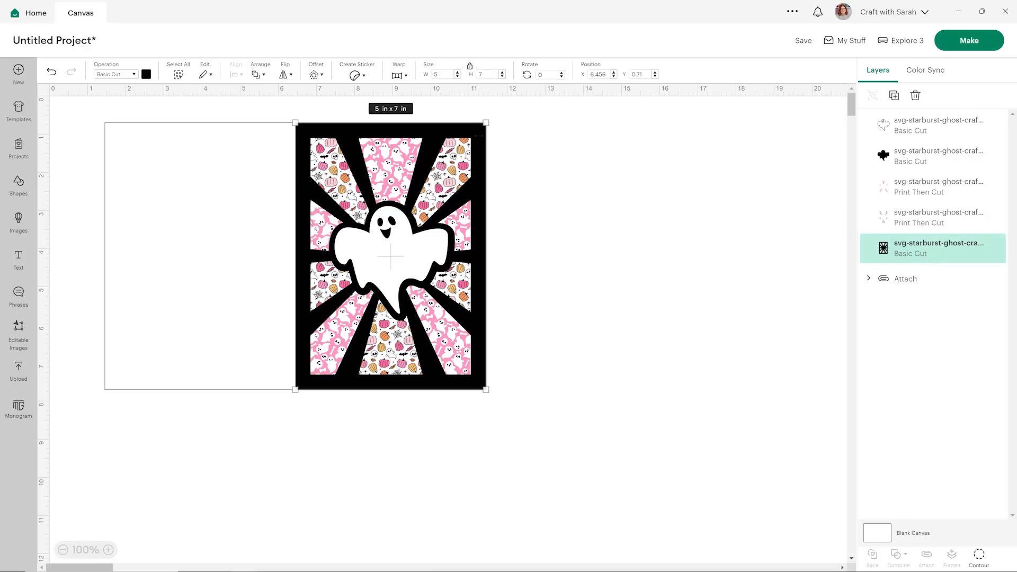
click(147, 74)
click(158, 164)
click(169, 198)
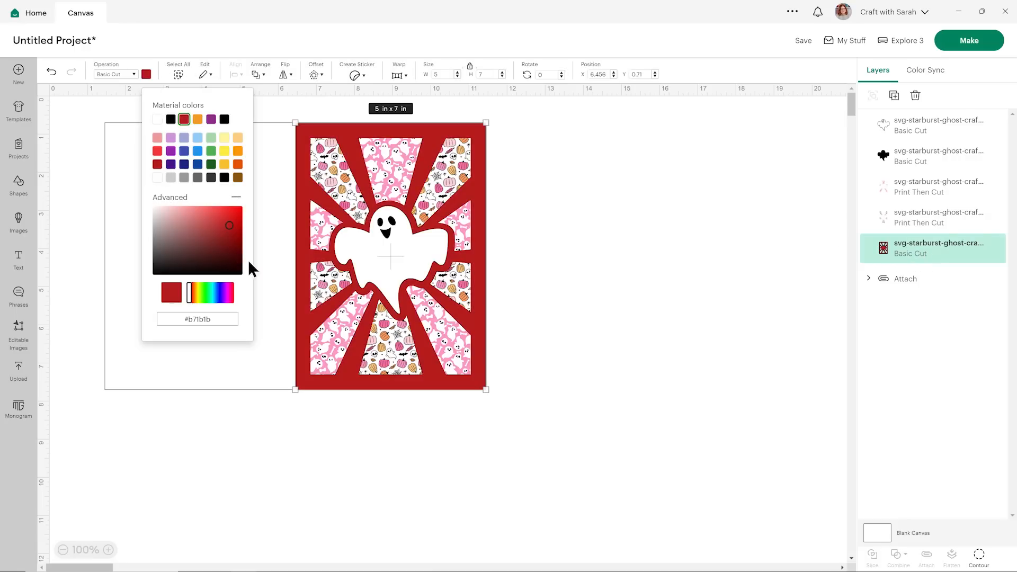
click(227, 295)
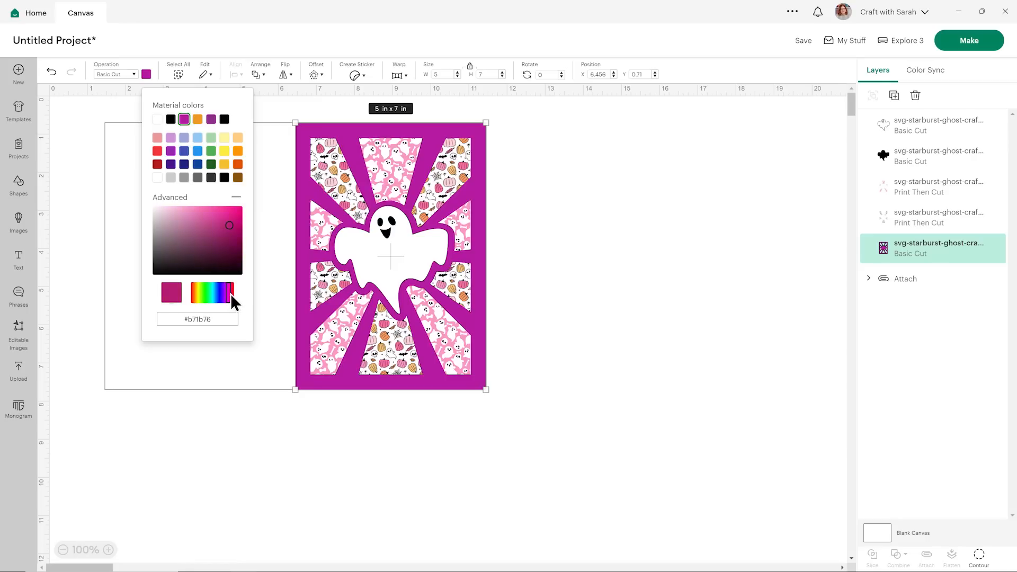
click(232, 220)
click(227, 298)
click(230, 297)
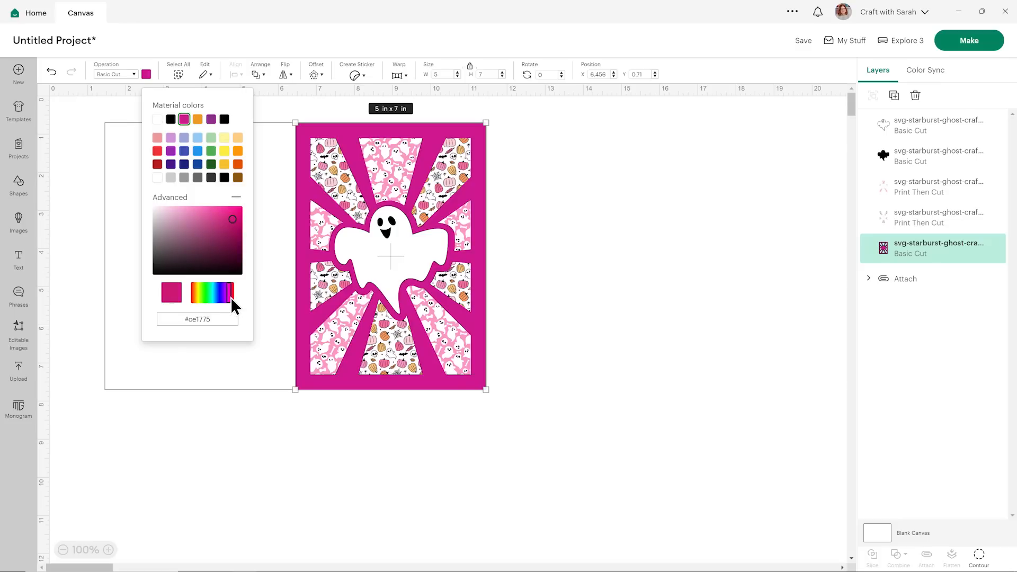
click(220, 222)
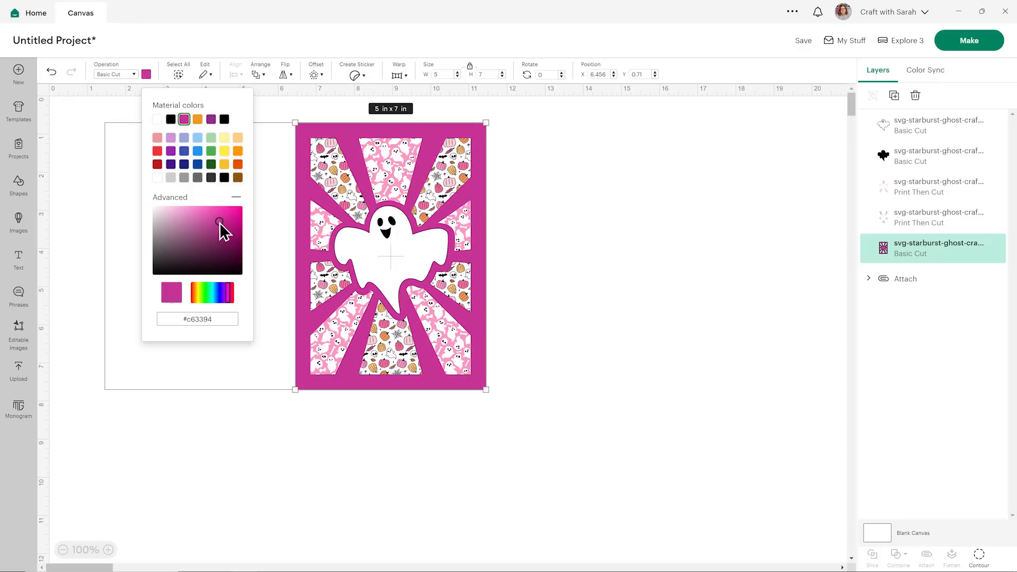
drag(227, 233, 233, 218)
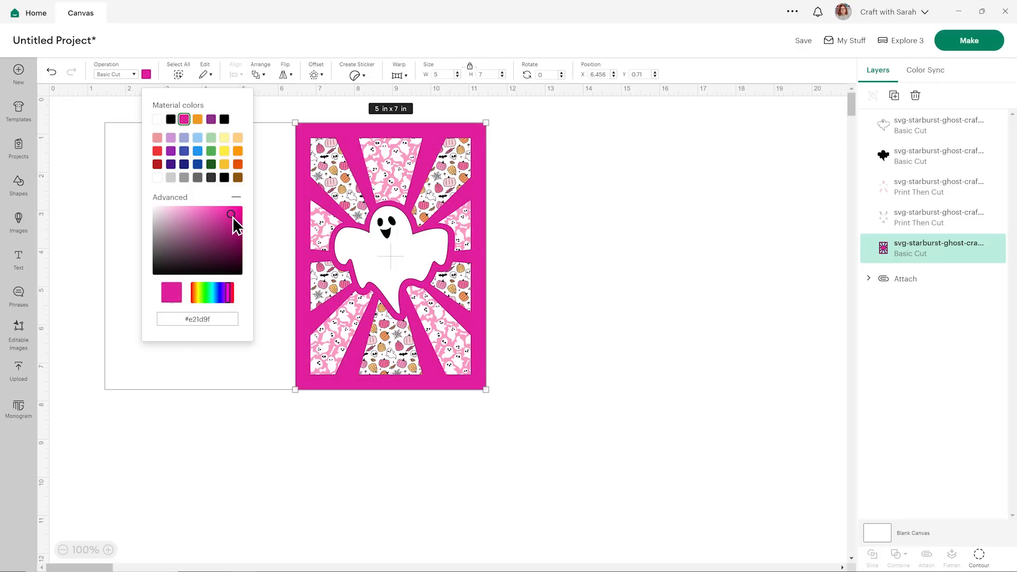
click(589, 216)
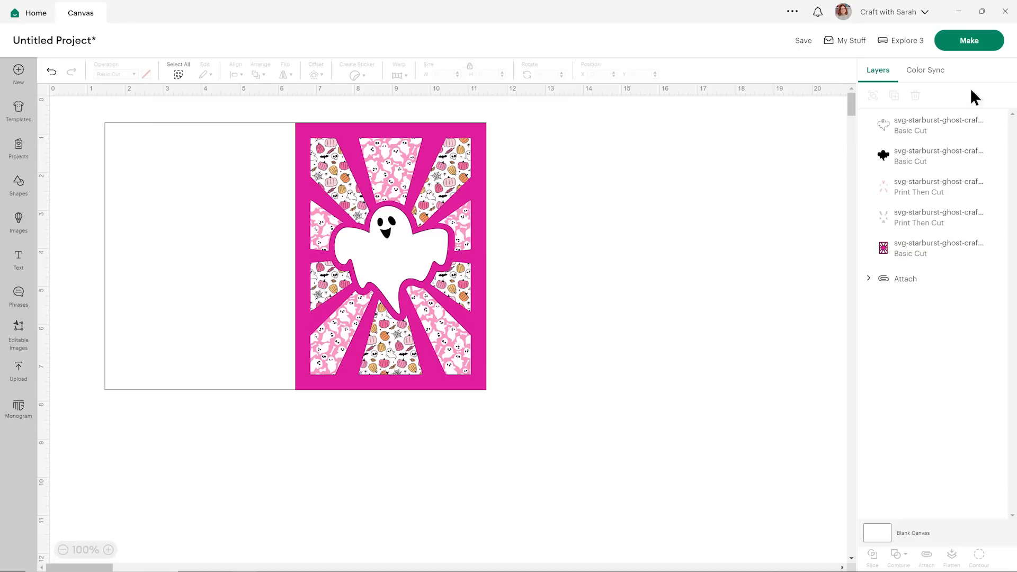
Proceed to the mat preparation without saving the project and compare the two Print Then Cut mats.
click(988, 41)
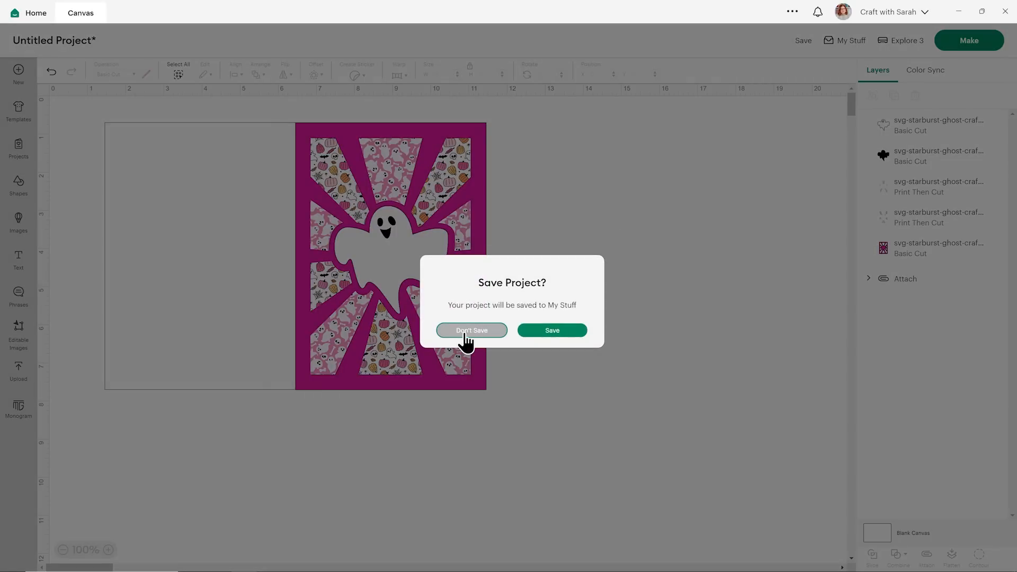
click(465, 334)
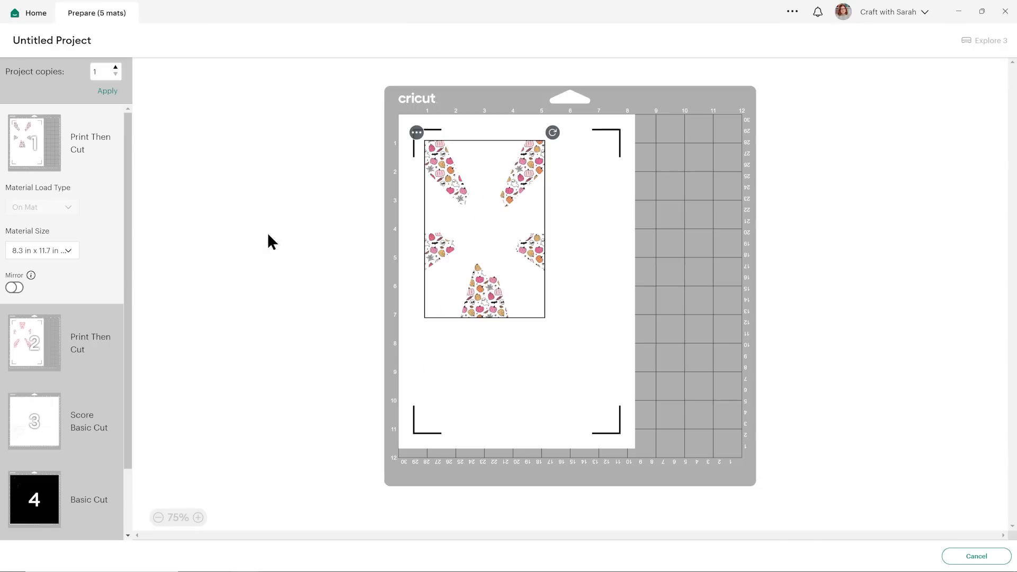
click(27, 339)
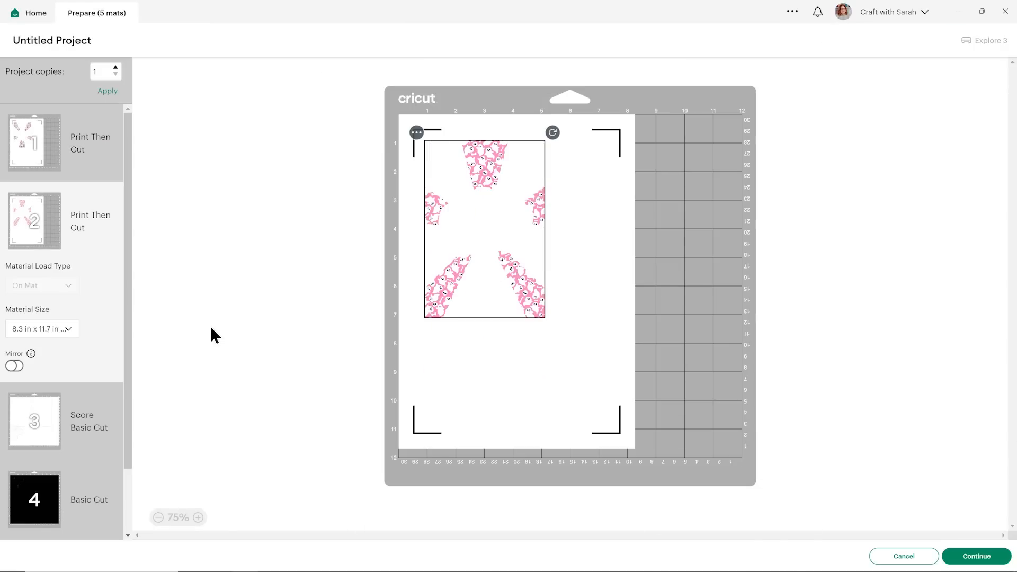
click(44, 141)
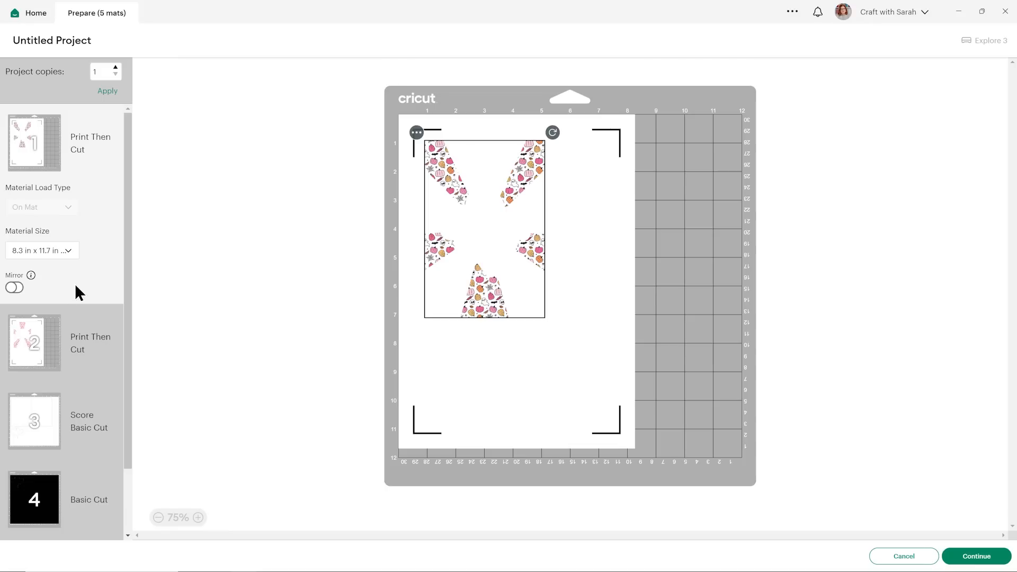
click(84, 329)
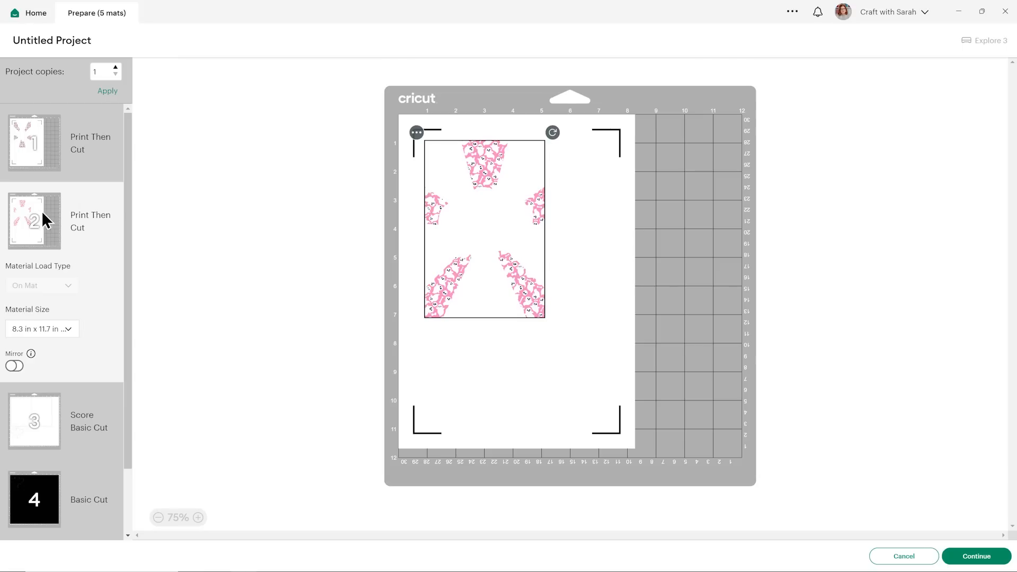
Move the pink ghost rays from mat 2 onto mat 1 with the pumpkin rays.
click(418, 133)
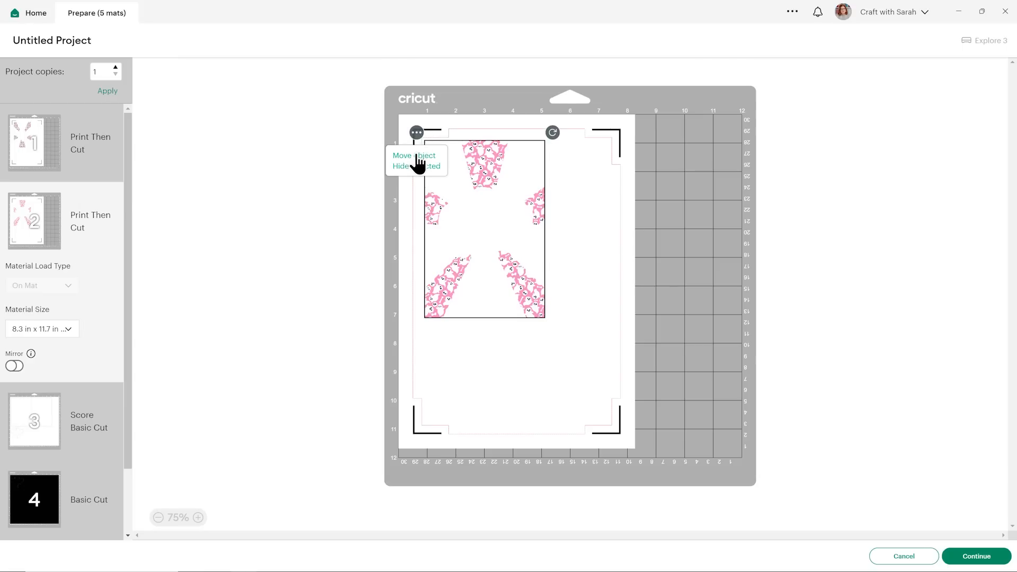
click(414, 157)
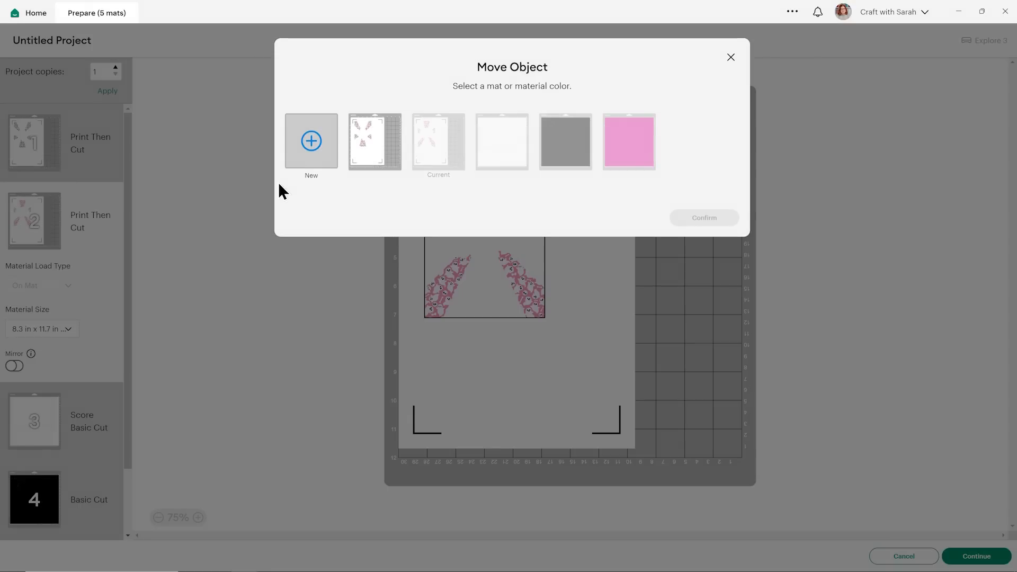
click(361, 165)
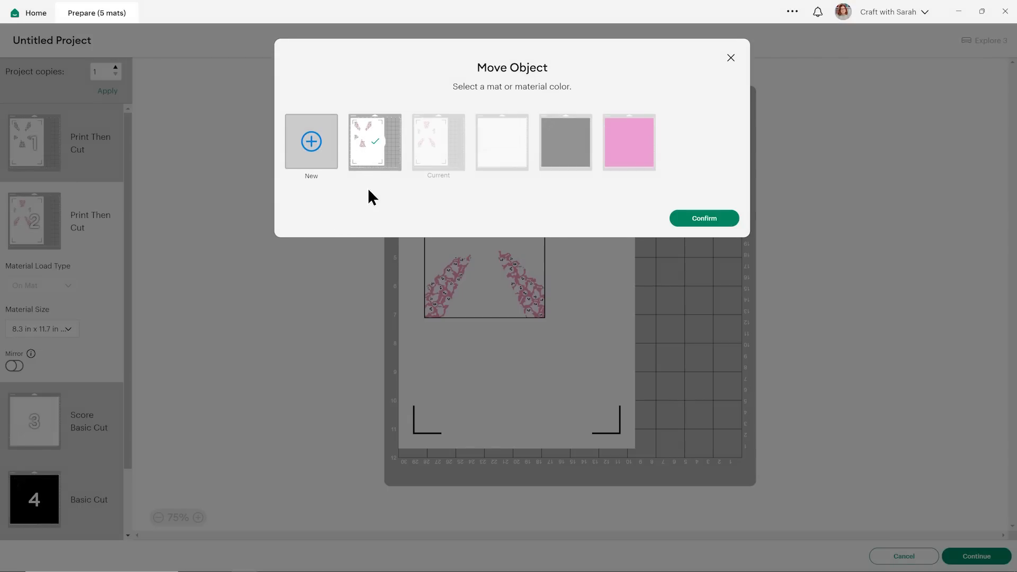
click(694, 225)
click(214, 206)
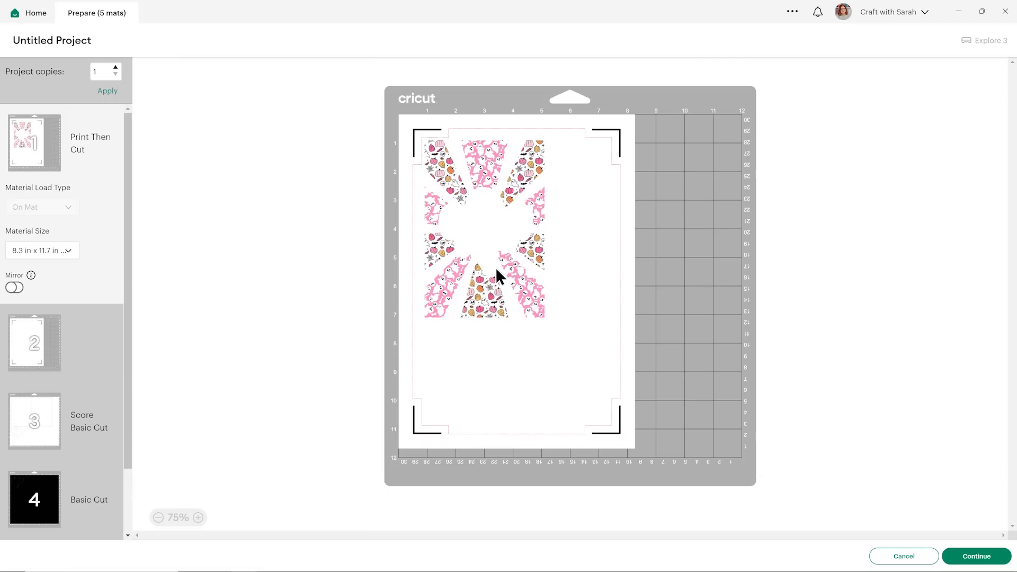
Shift the white ghost slightly clear of the card base on mat 3, and check the material size options and mat 4.
scroll(45, 357, down, 2)
click(46, 357)
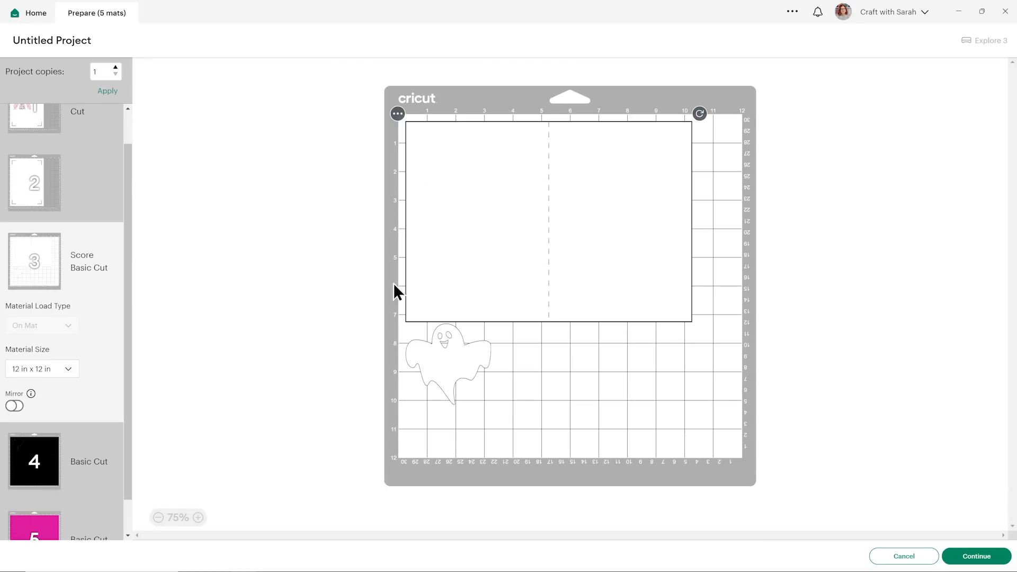
click(435, 342)
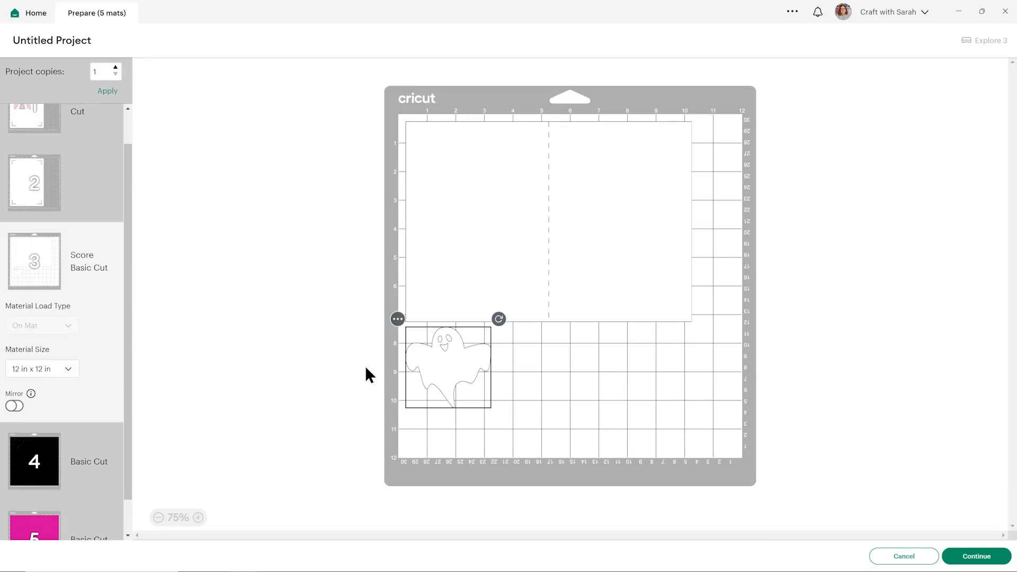
click(66, 371)
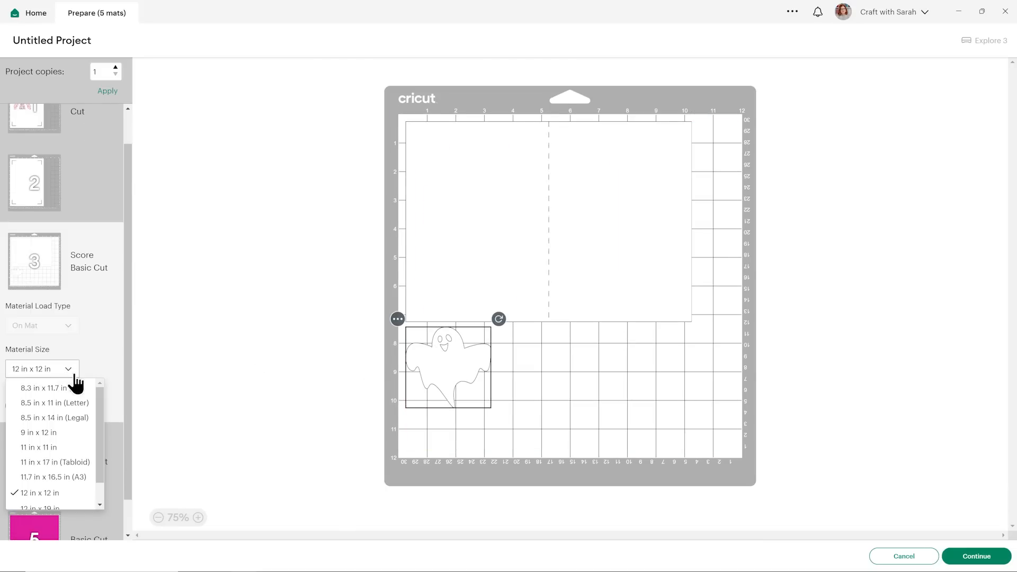
click(77, 373)
scroll(57, 402, down, 1)
click(57, 405)
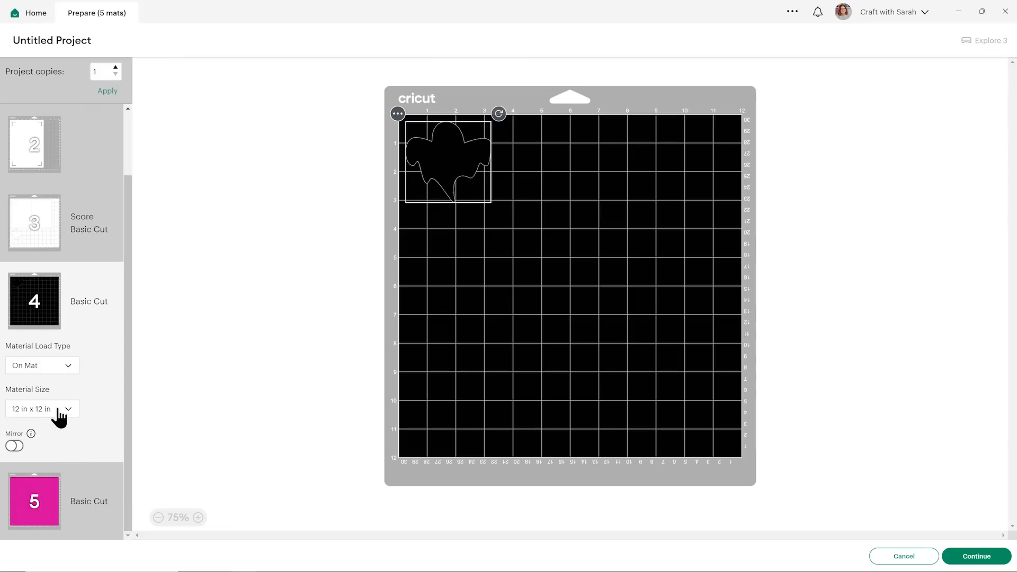
Set the material size of the pink frame's mat 5 to 8.3 in x 11.7 in (A4).
click(56, 485)
click(63, 489)
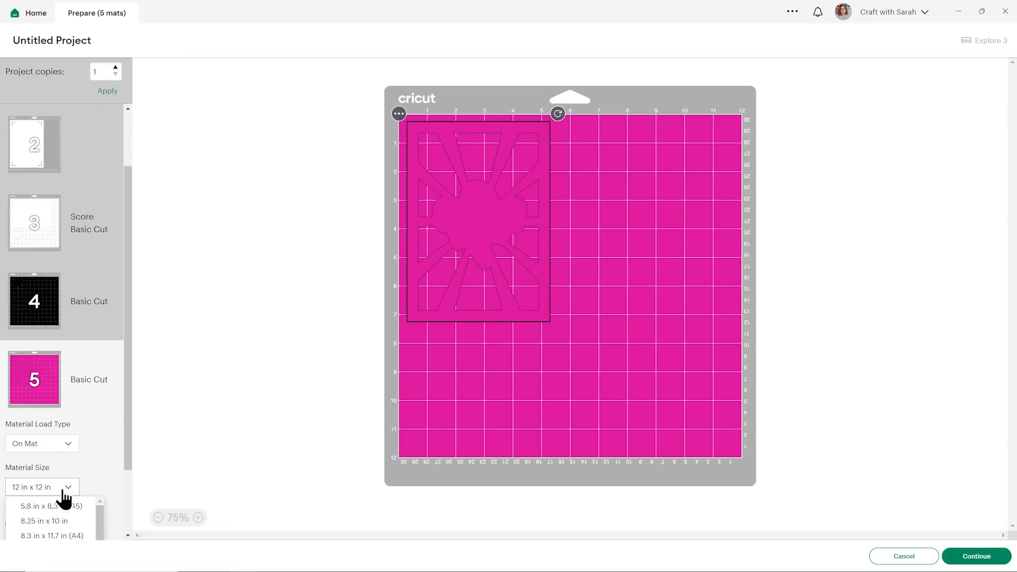
scroll(95, 452, down, 1)
click(81, 486)
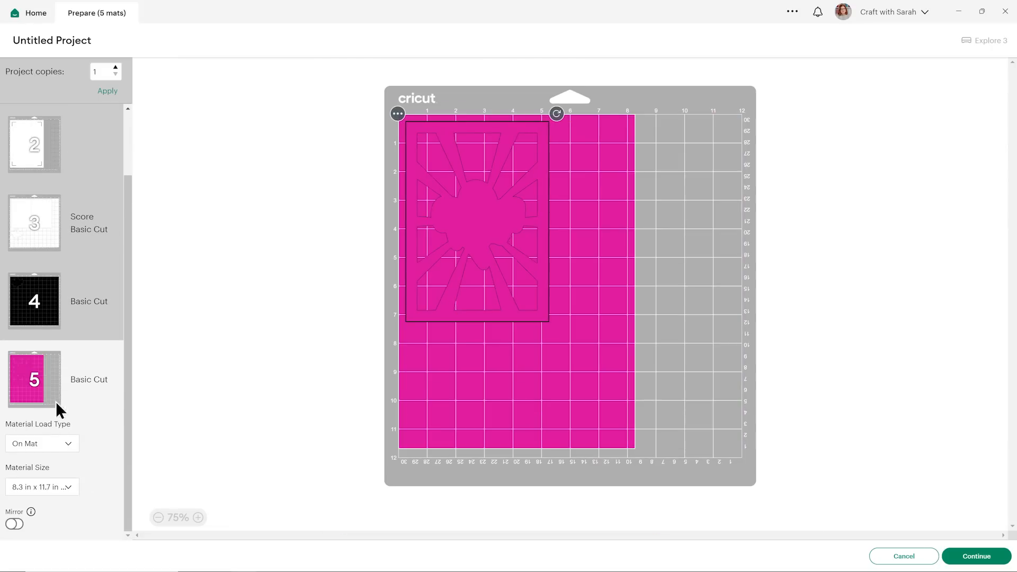
Rotate the pink frame 90 degrees on mat 5 and place it in the material's upper-left corner.
drag(505, 213, 515, 219)
drag(568, 120, 604, 303)
drag(518, 249, 524, 208)
click(529, 325)
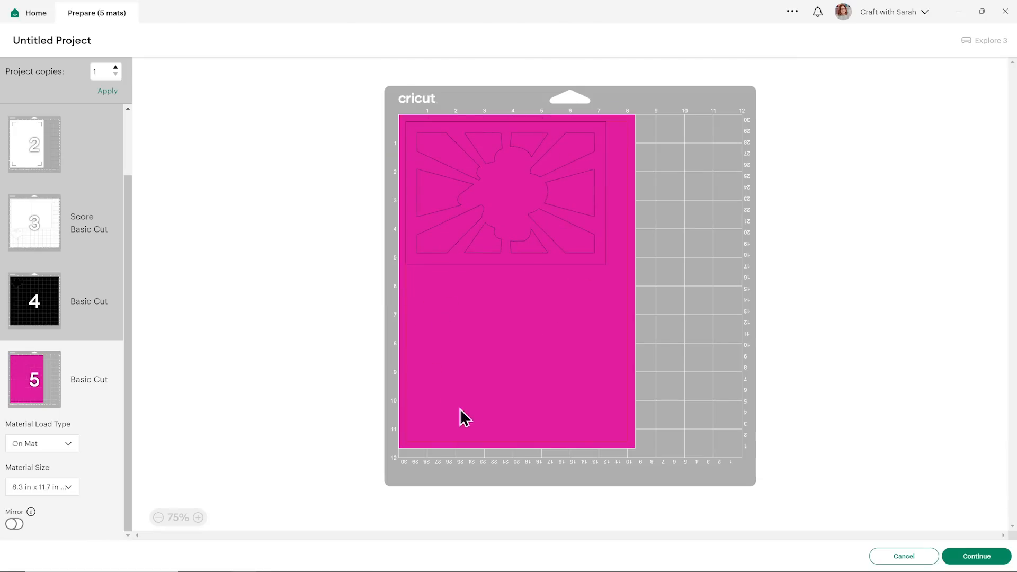